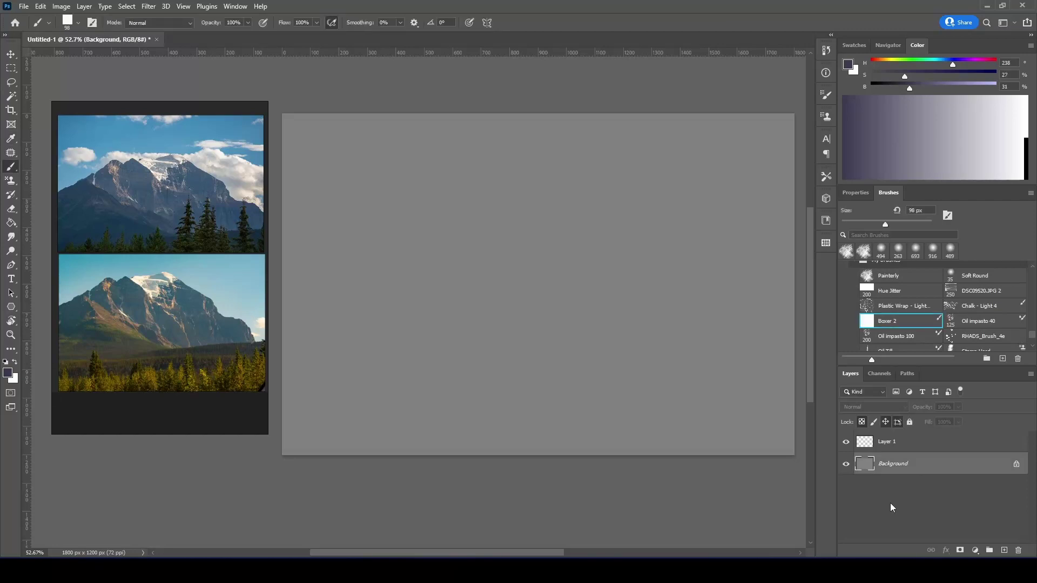
Step: Paint a large dark blue-grey mountain mass across the canvas with an enlarged brush
{"action": "left_click_drag", "start_coordinate": [954, 66], "coordinate": [946, 65]}
{"action": "left_click_drag", "start_coordinate": [905, 77], "coordinate": [892, 76]}
{"action": "key", "text": "bracketright"}
{"action": "left_click_drag", "start_coordinate": [475, 278], "coordinate": [756, 400]}
{"action": "left_click_drag", "start_coordinate": [947, 65], "coordinate": [897, 65]}
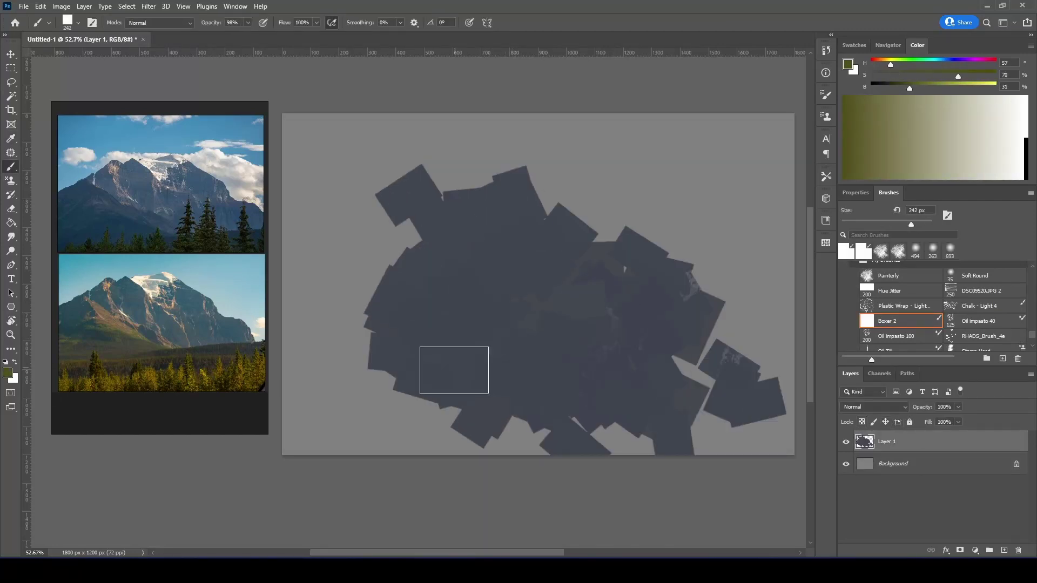
Step: Cover the lower canvas with olive green, then add dark brown foreground strokes
{"action": "left_click_drag", "start_coordinate": [303, 324], "coordinate": [476, 372]}
{"action": "key", "text": "bracketright"}
{"action": "mouse_move", "coordinate": [508, 432]}
{"action": "left_mouse_down"}
{"action": "mouse_move", "coordinate": [714, 410]}
{"action": "mouse_move", "coordinate": [379, 410]}
{"action": "left_mouse_up"}
{"action": "left_click_drag", "start_coordinate": [896, 64], "coordinate": [878, 64]}
{"action": "left_click_drag", "start_coordinate": [958, 76], "coordinate": [899, 77]}
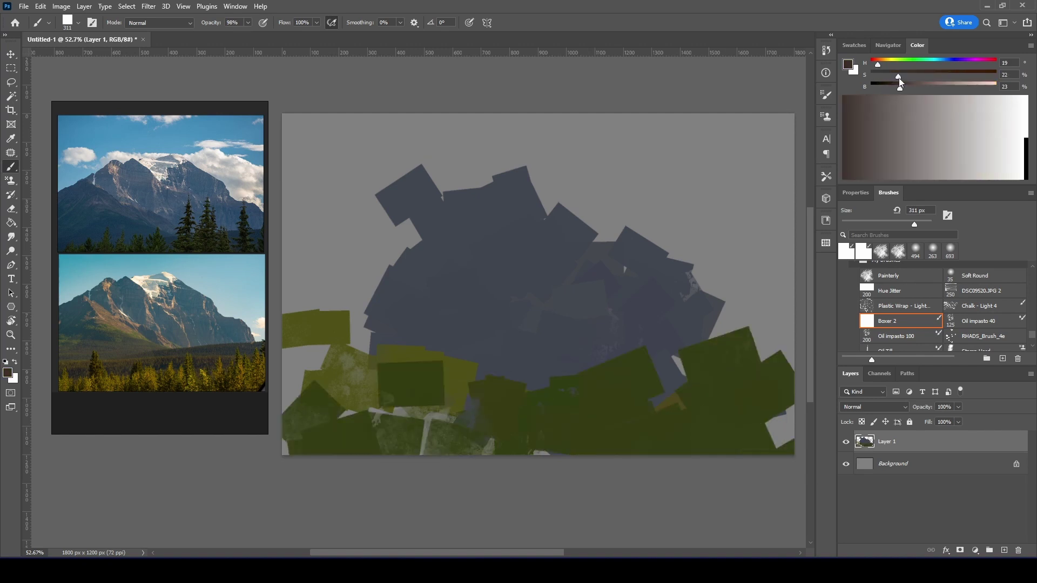
{"action": "left_click_drag", "start_coordinate": [540, 378], "coordinate": [713, 373]}
{"action": "left_click_drag", "start_coordinate": [768, 330], "coordinate": [623, 383]}
{"action": "left_click_drag", "start_coordinate": [294, 411], "coordinate": [389, 270]}
Step: Paint dark green at upper left and tan patches across the hills and mountain
{"action": "mouse_move", "coordinate": [877, 65]}
{"action": "left_mouse_down"}
{"action": "mouse_move", "coordinate": [937, 76]}
{"action": "mouse_move", "coordinate": [905, 88]}
{"action": "left_mouse_up"}
{"action": "left_click_drag", "start_coordinate": [394, 292], "coordinate": [300, 284]}
{"action": "key", "text": "bracketright"}
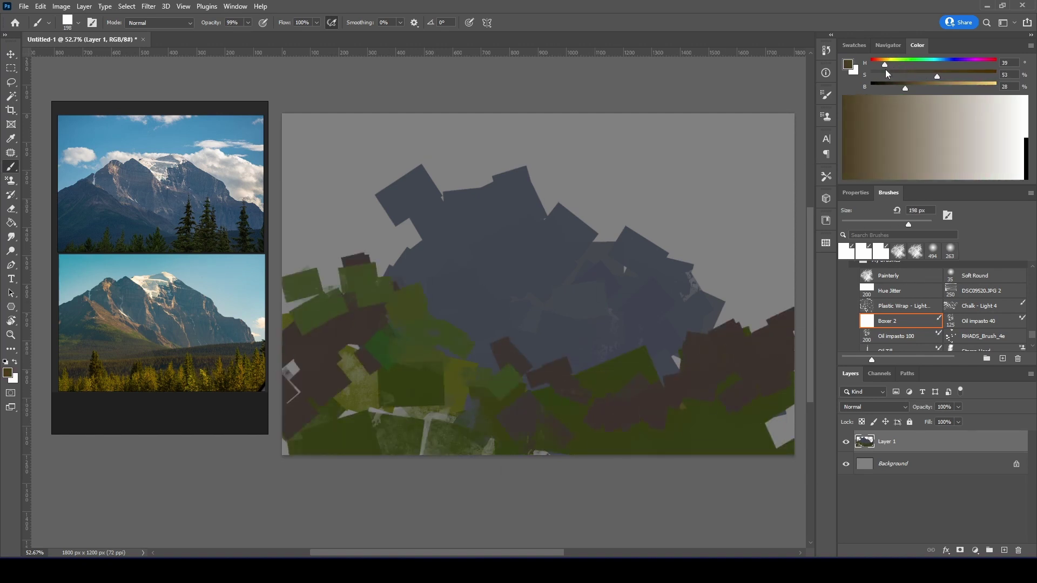
{"action": "left_click_drag", "start_coordinate": [906, 88], "coordinate": [950, 88]}
{"action": "left_click_drag", "start_coordinate": [424, 294], "coordinate": [451, 356]}
{"action": "left_click_drag", "start_coordinate": [951, 88], "coordinate": [927, 88]}
{"action": "key", "text": "bracketleft"}
{"action": "left_click_drag", "start_coordinate": [410, 308], "coordinate": [704, 340]}
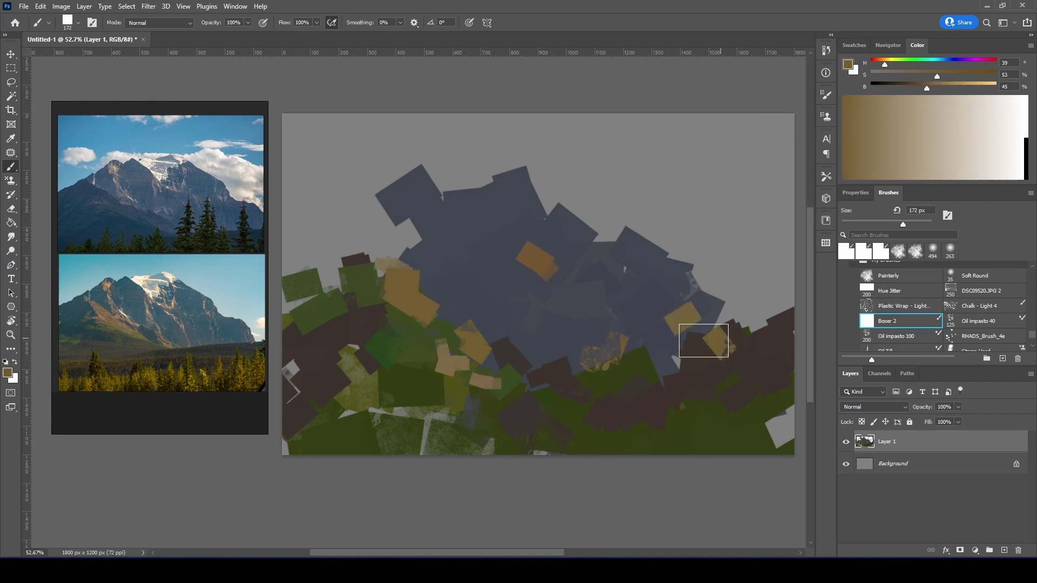
Step: Paint blue-grey strokes on the mountain's right side and slope
{"action": "left_click", "coordinate": [655, 236], "text": "alt"}
{"action": "left_click_drag", "start_coordinate": [562, 195], "coordinate": [756, 281]}
{"action": "left_click_drag", "start_coordinate": [912, 88], "coordinate": [920, 89]}
{"action": "left_click_drag", "start_coordinate": [675, 302], "coordinate": [751, 324]}
Step: Paint light and deeper blue sky across the top with the Hue Jitter preset
{"action": "key", "text": "bracketright"}
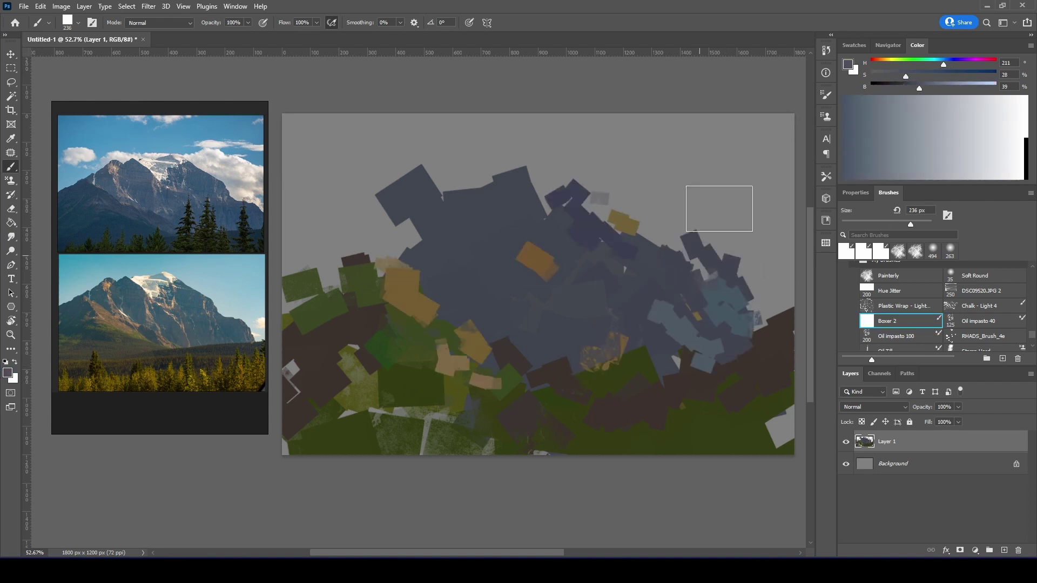
{"action": "mouse_move", "coordinate": [919, 88]}
{"action": "left_mouse_down"}
{"action": "mouse_move", "coordinate": [973, 88]}
{"action": "mouse_move", "coordinate": [928, 76]}
{"action": "left_mouse_up"}
{"action": "mouse_move", "coordinate": [783, 281]}
{"action": "left_mouse_down"}
{"action": "mouse_move", "coordinate": [741, 254]}
{"action": "mouse_move", "coordinate": [675, 140]}
{"action": "left_mouse_up"}
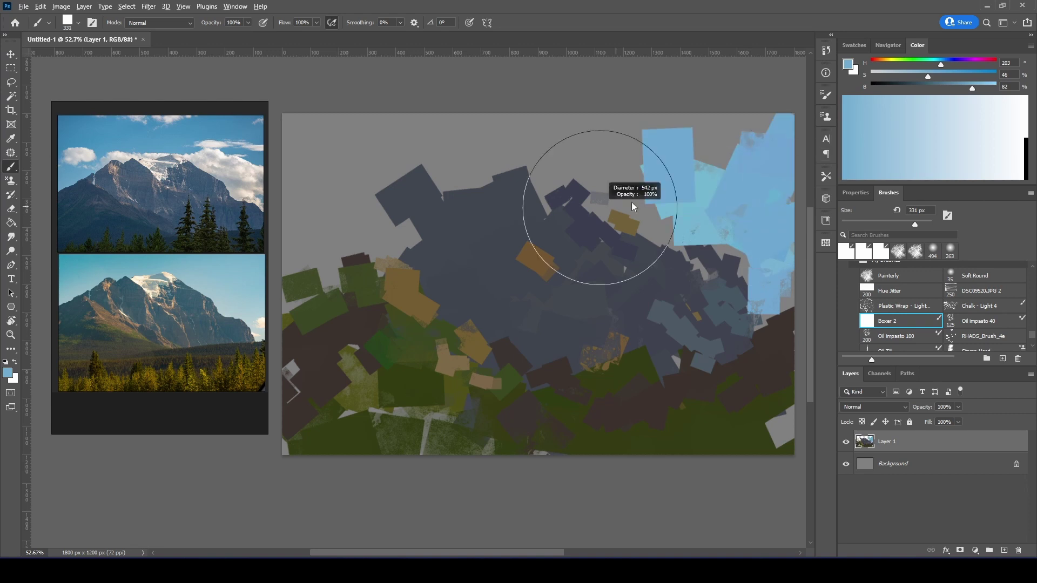
{"action": "left_click_drag", "start_coordinate": [633, 206], "coordinate": [379, 135]}
{"action": "left_click", "coordinate": [882, 178]}
{"action": "left_click_drag", "start_coordinate": [702, 135], "coordinate": [631, 58]}
{"action": "left_click", "coordinate": [901, 290]}
{"action": "left_click_drag", "start_coordinate": [620, 111], "coordinate": [324, 135]}
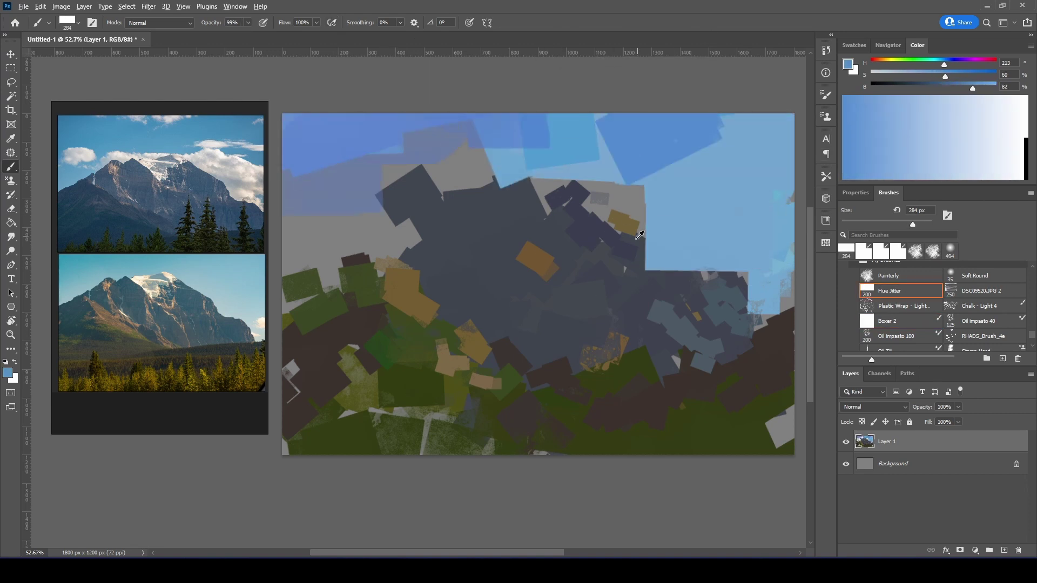
Step: Dab cream snow onto the upper mountain with the Painterly preset
{"action": "left_click_drag", "start_coordinate": [945, 64], "coordinate": [888, 63]}
{"action": "left_click_drag", "start_coordinate": [945, 75], "coordinate": [892, 76]}
{"action": "left_click", "coordinate": [889, 276]}
{"action": "left_click_drag", "start_coordinate": [594, 210], "coordinate": [519, 162]}
Step: Darken the upper ridge edge and paint a cream snow cap on the peak
{"action": "left_click_drag", "start_coordinate": [394, 273], "coordinate": [441, 318]}
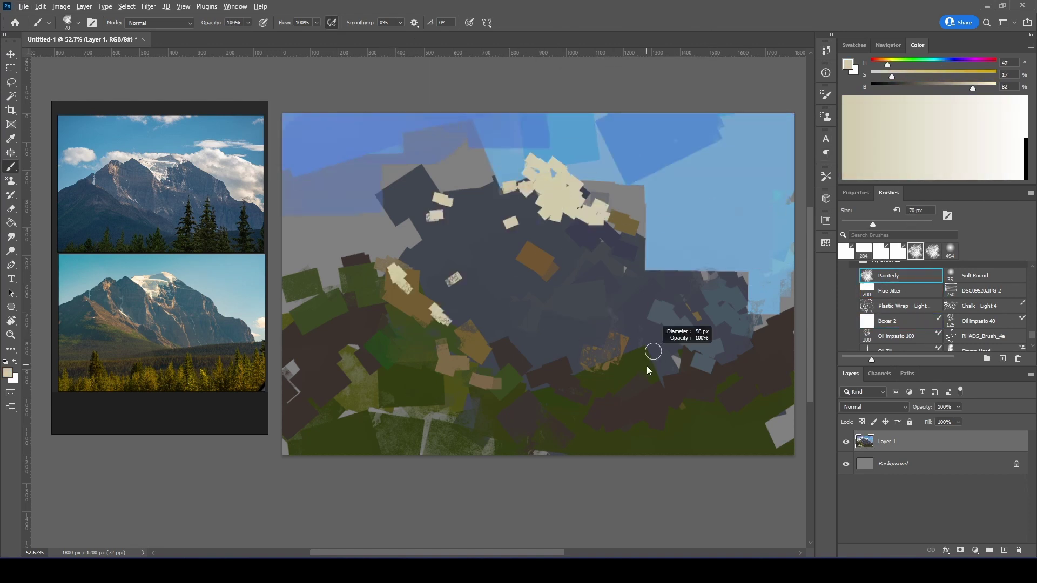
{"action": "left_click", "coordinate": [653, 352], "text": "alt"}
{"action": "left_click_drag", "start_coordinate": [562, 170], "coordinate": [659, 264]}
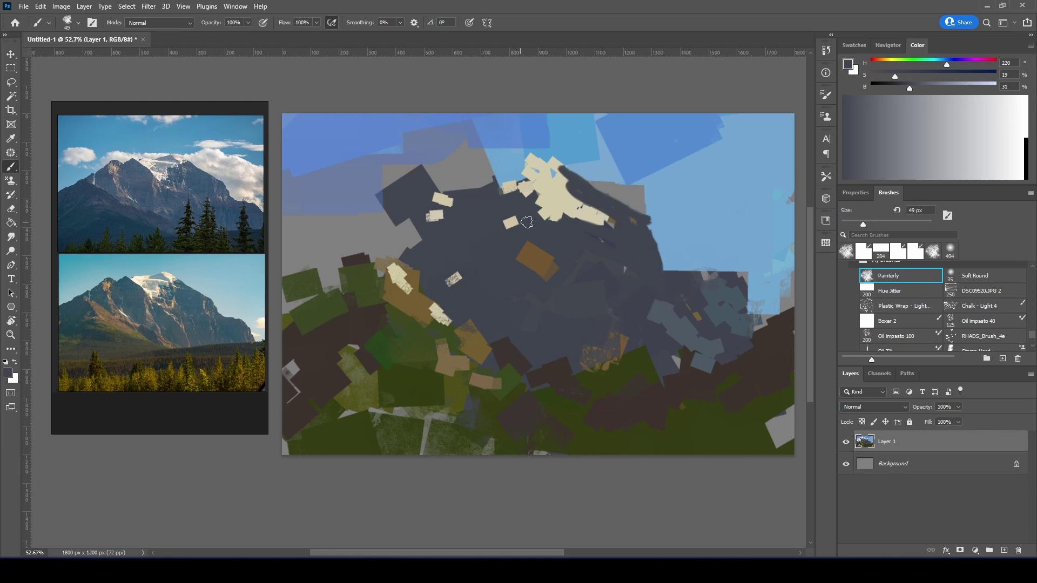
{"action": "left_click", "coordinate": [567, 205], "text": "alt"}
{"action": "mouse_move", "coordinate": [508, 222]}
{"action": "left_mouse_down"}
{"action": "mouse_move", "coordinate": [486, 195]}
{"action": "mouse_move", "coordinate": [523, 174]}
{"action": "mouse_move", "coordinate": [443, 181]}
{"action": "left_mouse_up"}
Step: Add brown streaks below the snow and brown diagonal bands across the foreground
{"action": "left_click", "coordinate": [535, 257], "text": "alt"}
{"action": "left_click_drag", "start_coordinate": [519, 197], "coordinate": [489, 231]}
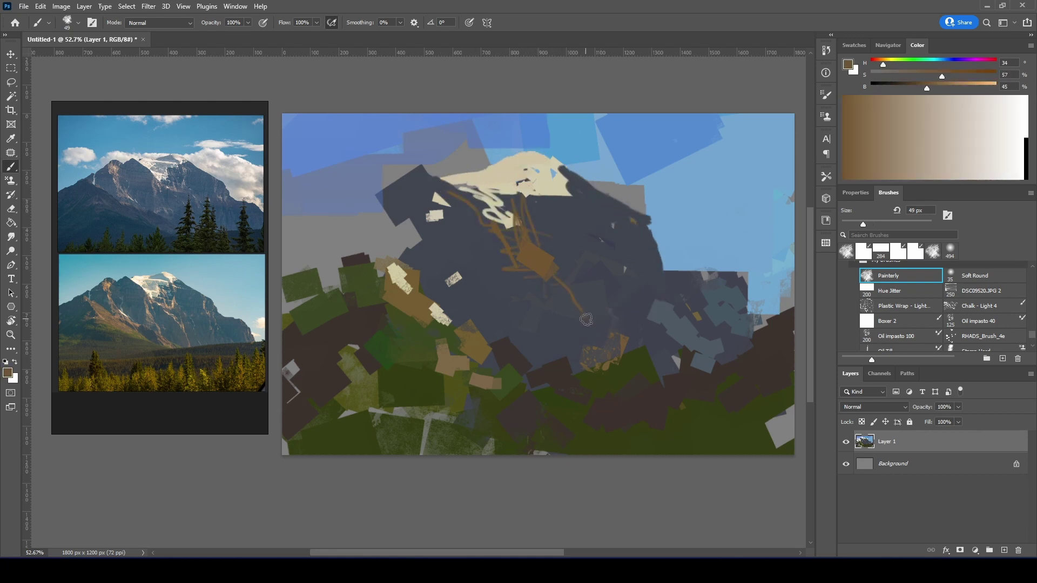
{"action": "left_click_drag", "start_coordinate": [526, 378], "coordinate": [792, 302]}
{"action": "left_click", "coordinate": [901, 290]}
{"action": "left_click", "coordinate": [702, 292], "text": "alt"}
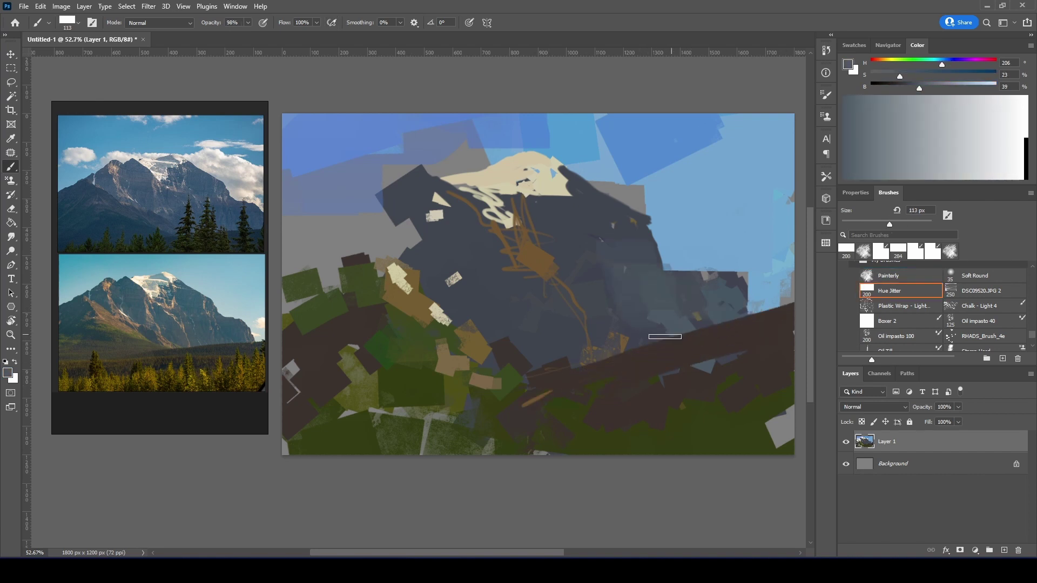
{"action": "left_click", "coordinate": [535, 356], "text": "alt"}
{"action": "left_click", "coordinate": [889, 276]}
{"action": "left_click_drag", "start_coordinate": [519, 359], "coordinate": [335, 294]}
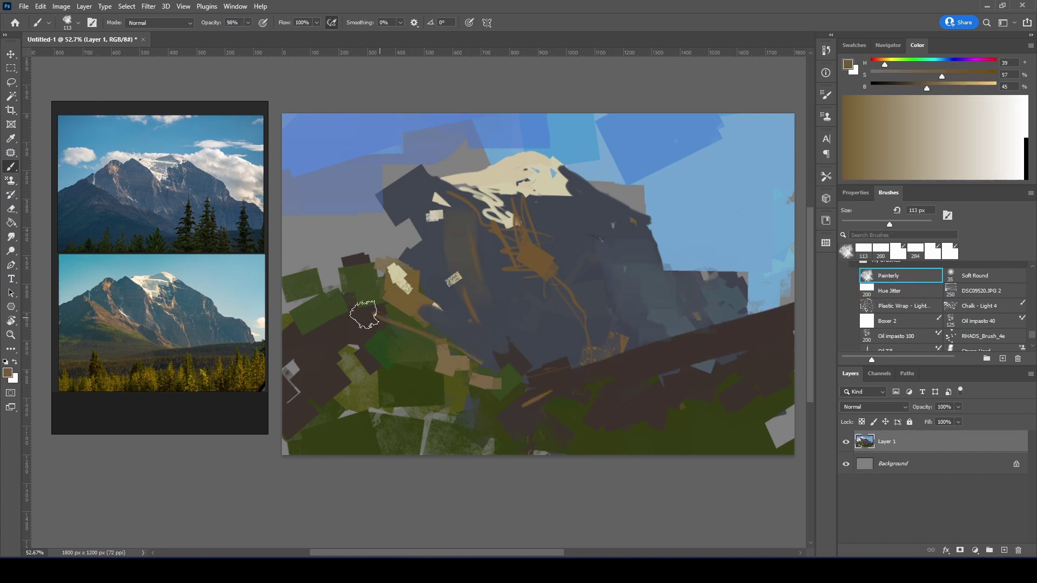
Step: Reshape the right slope with sky blue and paint green grass over the brown band
{"action": "left_click", "coordinate": [638, 254], "text": "alt"}
{"action": "mouse_move", "coordinate": [638, 254]}
{"action": "left_mouse_down"}
{"action": "mouse_move", "coordinate": [660, 286]}
{"action": "mouse_move", "coordinate": [751, 316]}
{"action": "left_mouse_up"}
{"action": "left_click", "coordinate": [702, 275], "text": "alt"}
{"action": "key", "text": "bracketleft"}
{"action": "key", "text": "bracketleft"}
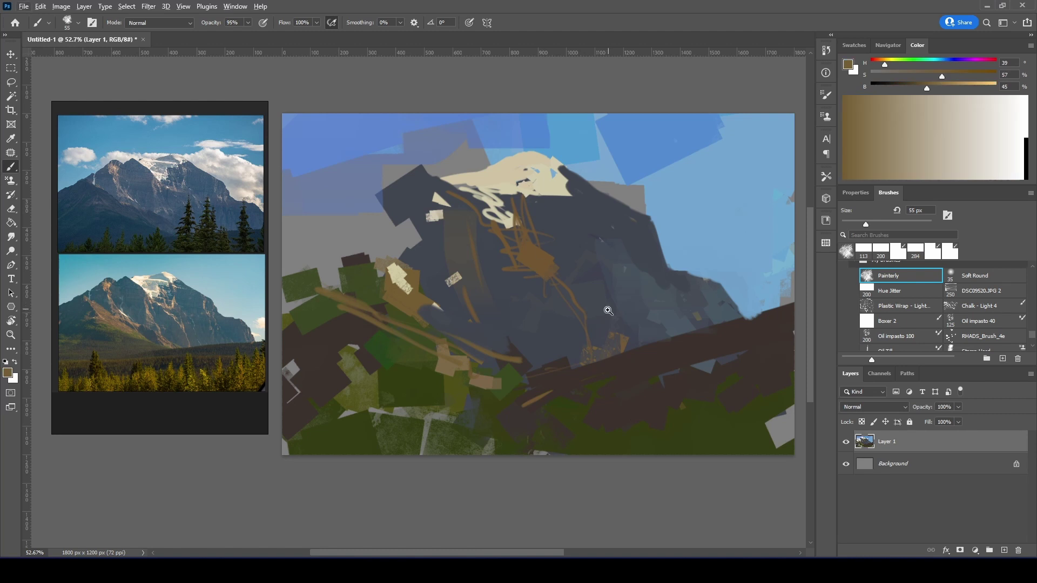
{"action": "left_click_drag", "start_coordinate": [609, 311], "coordinate": [584, 358]}
{"action": "left_click", "coordinate": [584, 379], "text": "alt"}
{"action": "left_click_drag", "start_coordinate": [702, 357], "coordinate": [551, 377]}
Step: Paint dark green tree shapes at lower right, then undo them
{"action": "left_click", "coordinate": [790, 281], "text": "alt"}
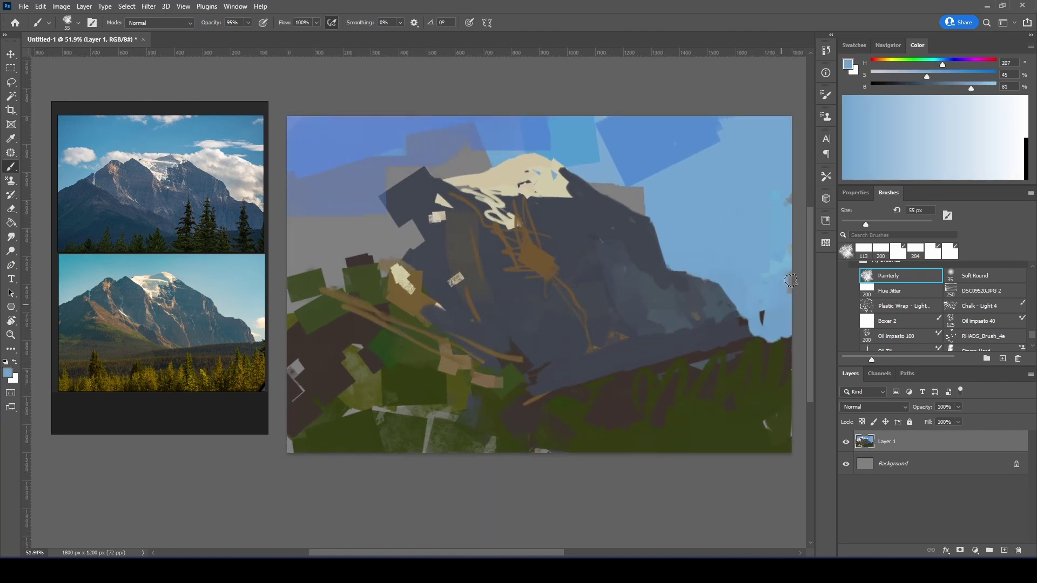
{"action": "left_click", "coordinate": [765, 336], "text": "alt"}
{"action": "left_click", "coordinate": [729, 368], "text": "alt"}
{"action": "mouse_move", "coordinate": [729, 359]}
{"action": "left_mouse_down"}
{"action": "mouse_move", "coordinate": [683, 387]}
{"action": "mouse_move", "coordinate": [722, 366]}
{"action": "left_mouse_up"}
{"action": "mouse_move", "coordinate": [767, 333]}
{"action": "left_mouse_down"}
{"action": "mouse_move", "coordinate": [630, 394]}
{"action": "mouse_move", "coordinate": [677, 361]}
{"action": "left_mouse_up"}
{"action": "key", "text": "ctrl+z"}
{"action": "key", "text": "ctrl+z"}
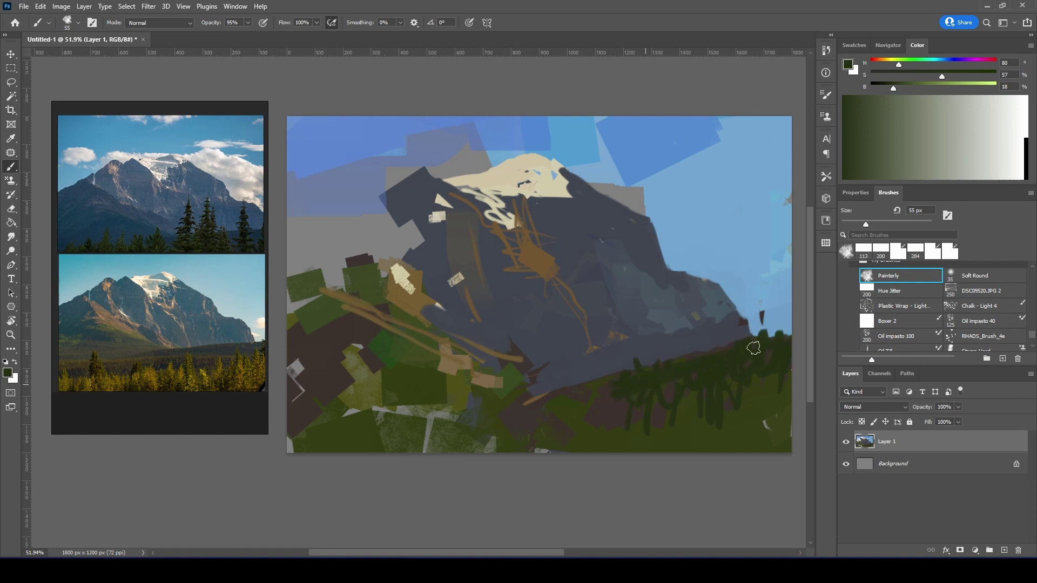
{"action": "key", "text": "period"}
Step: Shade the snow cap with a grey-blue shadow colour
{"action": "left_click", "coordinate": [550, 359], "text": "alt"}
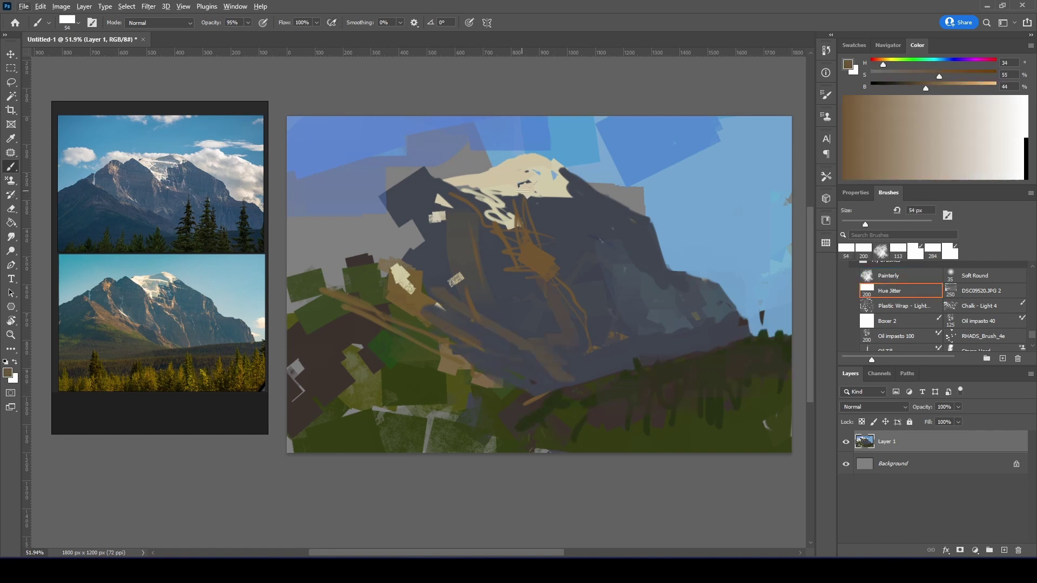
{"action": "left_click", "coordinate": [522, 190], "text": "alt"}
{"action": "left_click", "coordinate": [954, 96]}
{"action": "mouse_move", "coordinate": [500, 171]}
{"action": "left_mouse_down"}
{"action": "mouse_move", "coordinate": [525, 170]}
{"action": "mouse_move", "coordinate": [497, 213]}
{"action": "left_mouse_up"}
{"action": "left_click", "coordinate": [461, 176], "text": "alt"}
Step: Paint thin tan ridge lines down the mountain face with a smaller brush
{"action": "left_click", "coordinate": [534, 218], "text": "alt"}
{"action": "left_click", "coordinate": [553, 238], "text": "alt"}
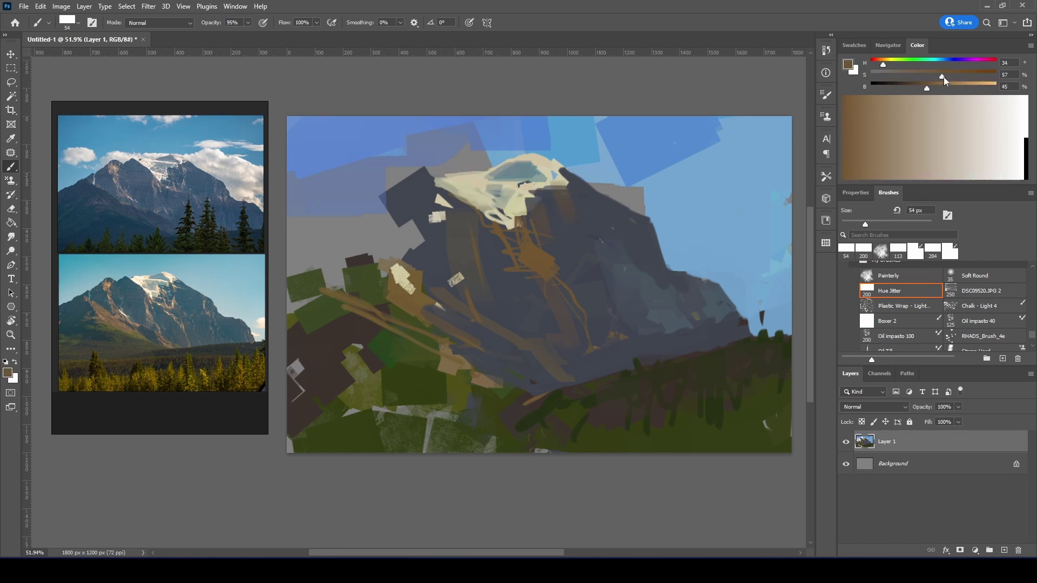
{"action": "key", "text": "comma"}
{"action": "left_click_drag", "start_coordinate": [562, 216], "coordinate": [557, 187]}
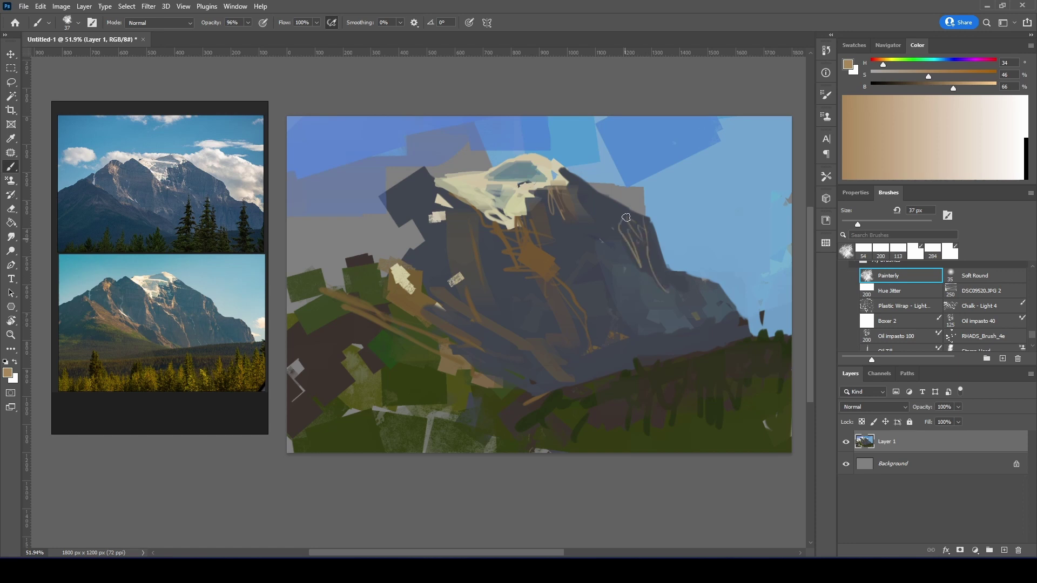
{"action": "left_click", "coordinate": [787, 261], "text": "alt"}
Step: Paint light blue along the right edge and upper-right sky
{"action": "left_click_drag", "start_coordinate": [787, 262], "coordinate": [702, 244]}
{"action": "key", "text": "period"}
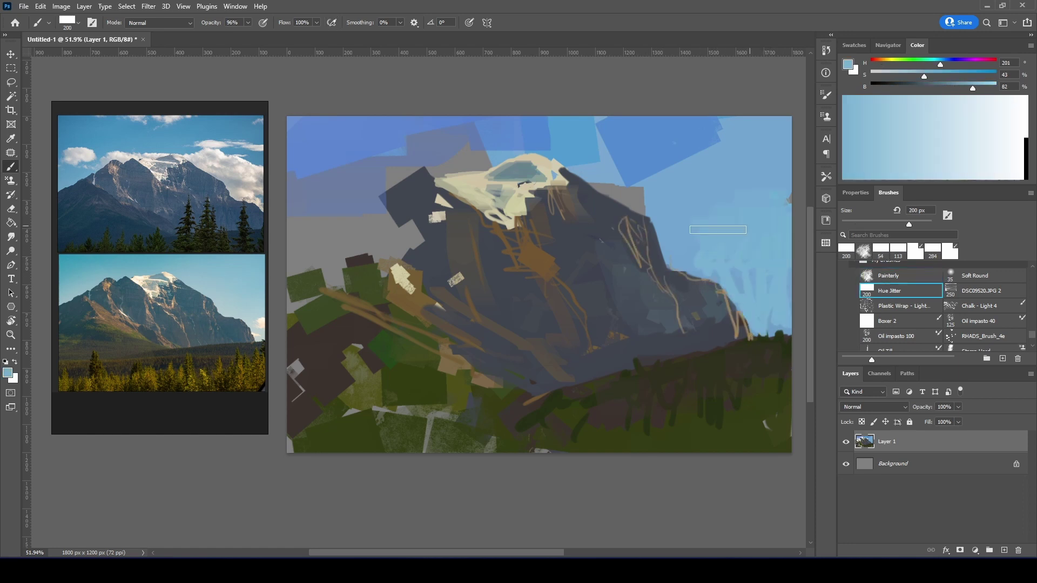
{"action": "left_click_drag", "start_coordinate": [951, 64], "coordinate": [929, 63]}
{"action": "left_click_drag", "start_coordinate": [778, 254], "coordinate": [680, 211]}
{"action": "left_click", "coordinate": [702, 162], "text": "alt"}
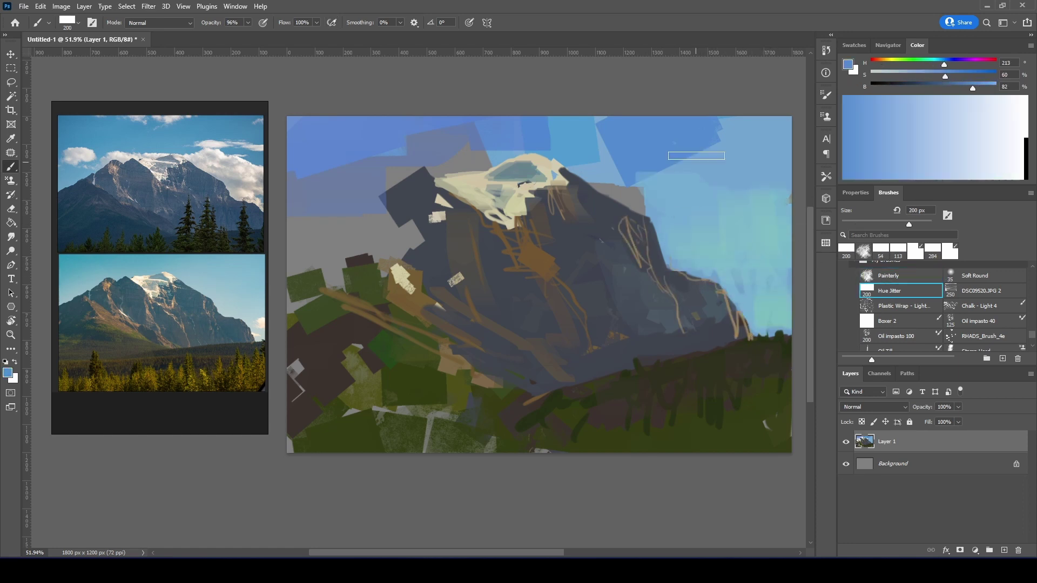
{"action": "left_click_drag", "start_coordinate": [783, 124], "coordinate": [670, 172]}
{"action": "mouse_move", "coordinate": [718, 125]}
{"action": "left_mouse_down"}
{"action": "mouse_move", "coordinate": [658, 162]}
{"action": "mouse_move", "coordinate": [680, 183]}
{"action": "left_mouse_up"}
Step: Add deeper blue strokes across the upper sky and pick pale cream for clouds
{"action": "left_click", "coordinate": [672, 185], "text": "alt"}
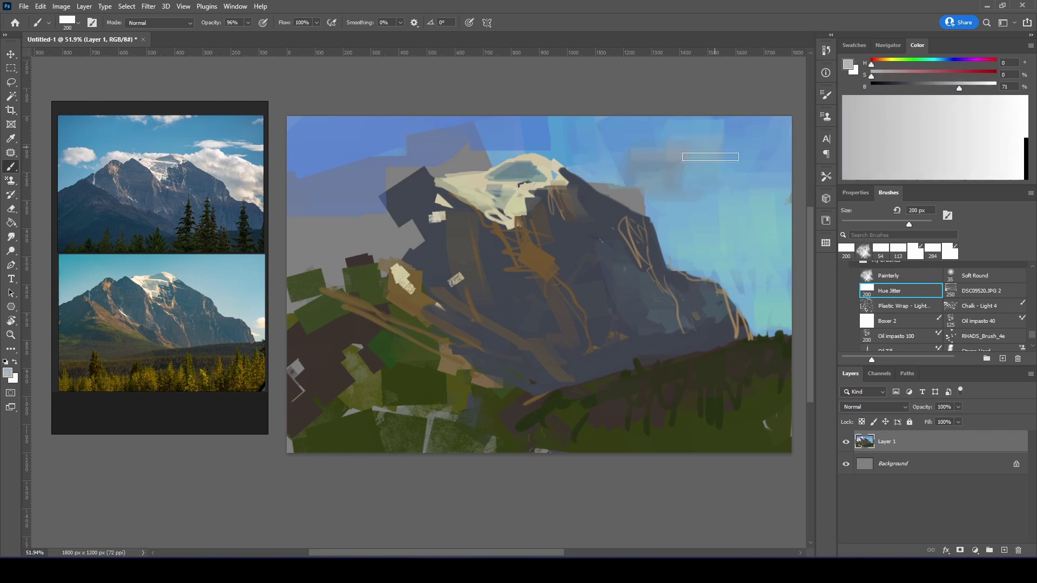
{"action": "left_click_drag", "start_coordinate": [324, 140], "coordinate": [464, 151]}
{"action": "left_click", "coordinate": [464, 146], "text": "alt"}
{"action": "left_click", "coordinate": [533, 173], "text": "alt"}
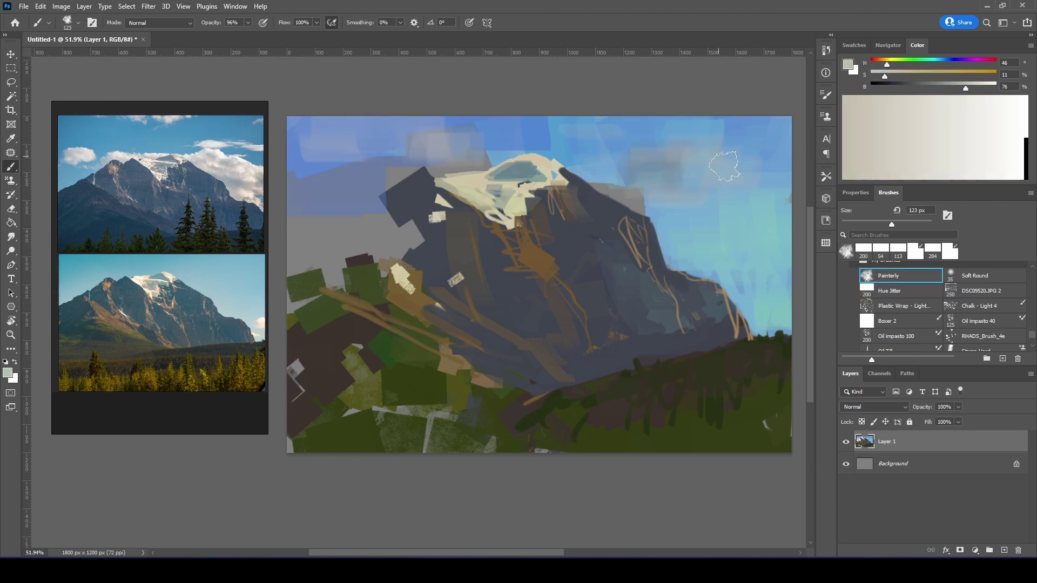
{"action": "key", "text": "comma"}
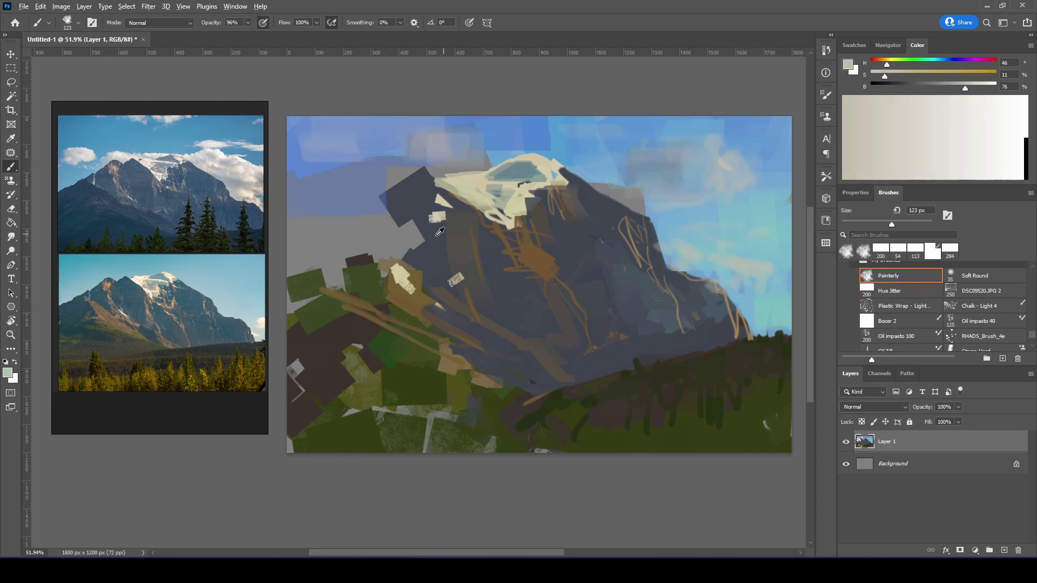
Step: Paint dark and lighter brown strokes on the mountain's left slope
{"action": "left_click", "coordinate": [411, 237], "text": "alt"}
{"action": "key", "text": "bracketleft"}
{"action": "key", "text": "bracketleft"}
{"action": "key", "text": "bracketleft"}
{"action": "left_click_drag", "start_coordinate": [378, 281], "coordinate": [411, 194]}
{"action": "left_click", "coordinate": [378, 214], "text": "alt"}
{"action": "mouse_move", "coordinate": [367, 259]}
{"action": "left_mouse_down"}
{"action": "mouse_move", "coordinate": [378, 214]}
{"action": "mouse_move", "coordinate": [354, 253]}
{"action": "left_mouse_up"}
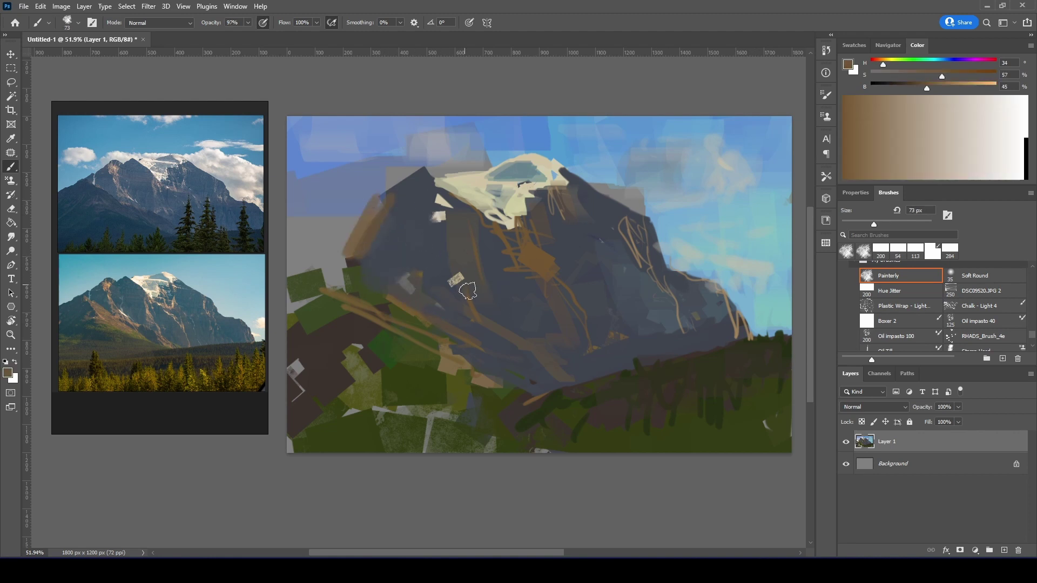
{"action": "left_click", "coordinate": [357, 237], "text": "alt"}
{"action": "key", "text": "bracketleft"}
{"action": "key", "text": "bracketleft"}
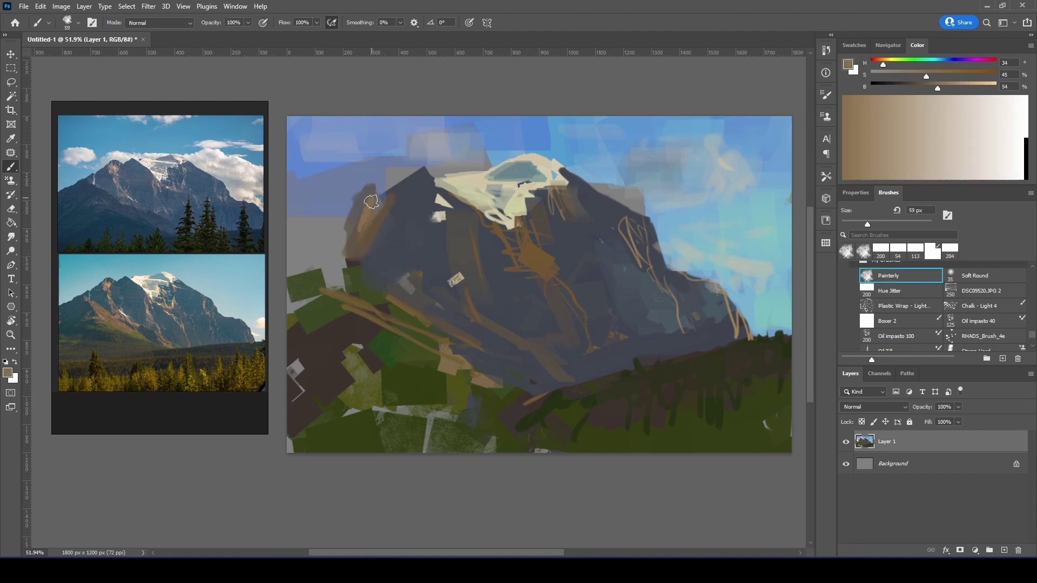
{"action": "left_click_drag", "start_coordinate": [372, 202], "coordinate": [346, 280]}
{"action": "left_click", "coordinate": [496, 255], "text": "alt"}
Step: Lasso the mountain, copy it to a new layer, and enlarge it slightly
{"action": "key", "text": "l"}
{"action": "mouse_move", "coordinate": [462, 146]}
{"action": "left_mouse_down"}
{"action": "mouse_move", "coordinate": [311, 243]}
{"action": "mouse_move", "coordinate": [726, 246]}
{"action": "left_mouse_up"}
{"action": "key", "text": "ctrl+j"}
{"action": "key", "text": "ctrl+t"}
{"action": "left_click_drag", "start_coordinate": [642, 253], "coordinate": [645, 263]}
{"action": "mouse_move", "coordinate": [740, 141]}
{"action": "left_mouse_down"}
{"action": "mouse_move", "coordinate": [756, 131]}
{"action": "mouse_move", "coordinate": [665, 189]}
{"action": "left_mouse_up"}
{"action": "left_click", "coordinate": [535, 22]}
Step: Paint sky blue along the left ridge and darken the lower foreground with olive green
{"action": "key", "text": "b"}
{"action": "left_click", "coordinate": [431, 164], "text": "alt"}
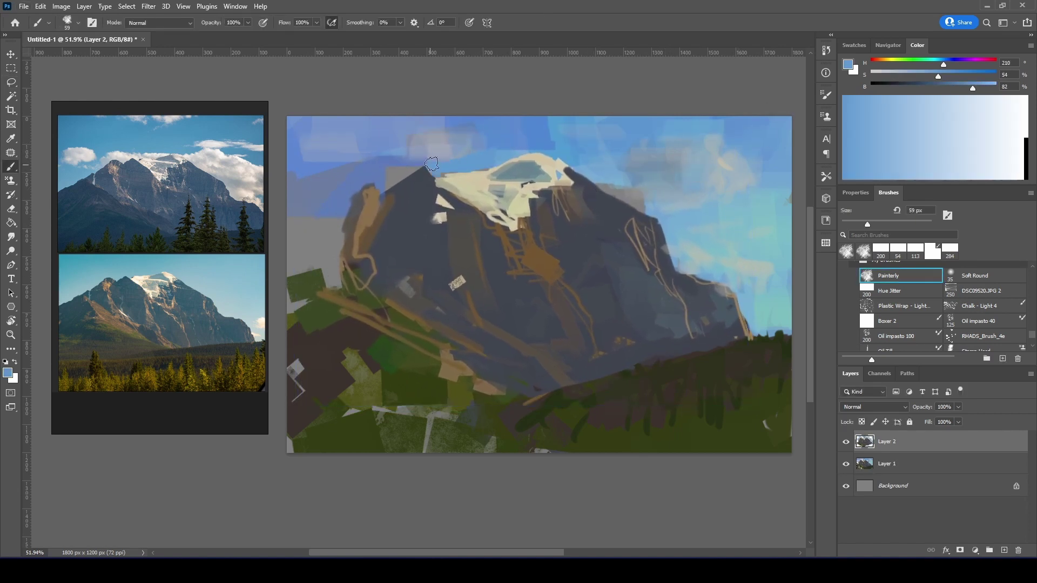
{"action": "left_click_drag", "start_coordinate": [432, 164], "coordinate": [381, 188]}
{"action": "left_click", "coordinate": [450, 224], "text": "alt"}
{"action": "left_click", "coordinate": [539, 249], "text": "alt"}
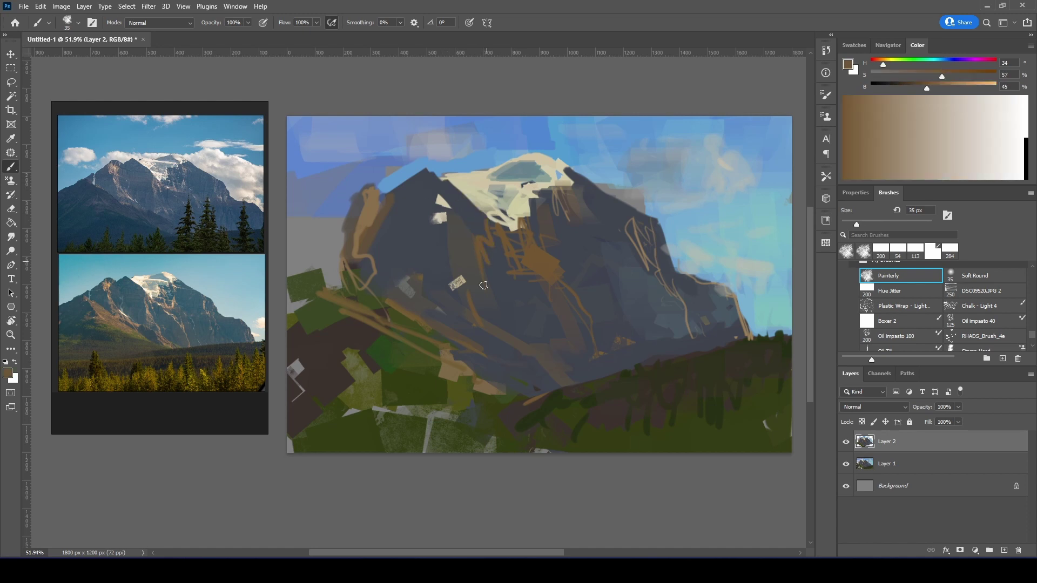
{"action": "left_click", "coordinate": [486, 385], "text": "alt"}
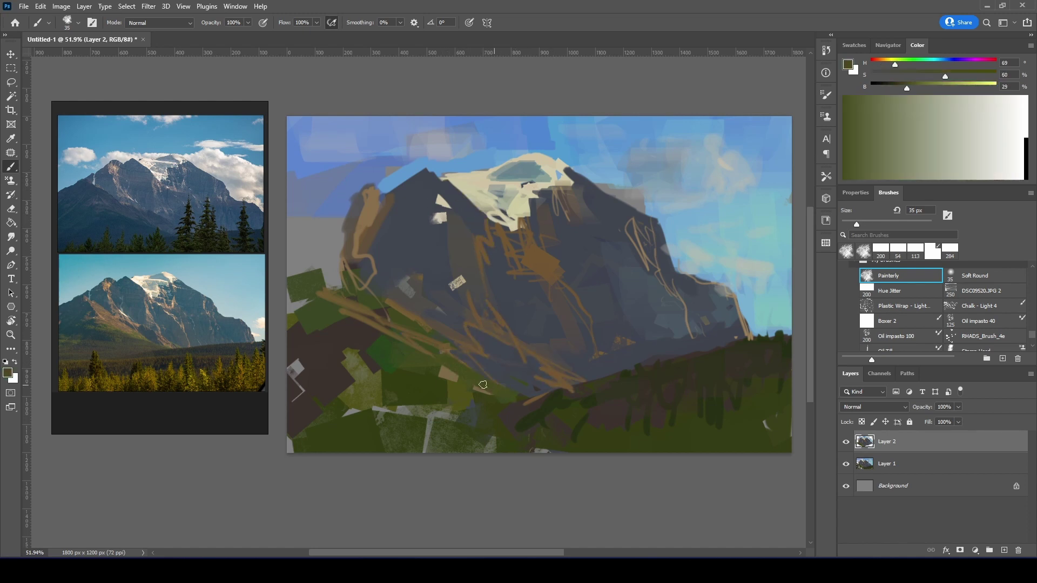
{"action": "left_click_drag", "start_coordinate": [351, 413], "coordinate": [463, 454]}
Step: Merge the painting layers and paint dark blue-grey near the left mountain edge
{"action": "right_click", "coordinate": [890, 471]}
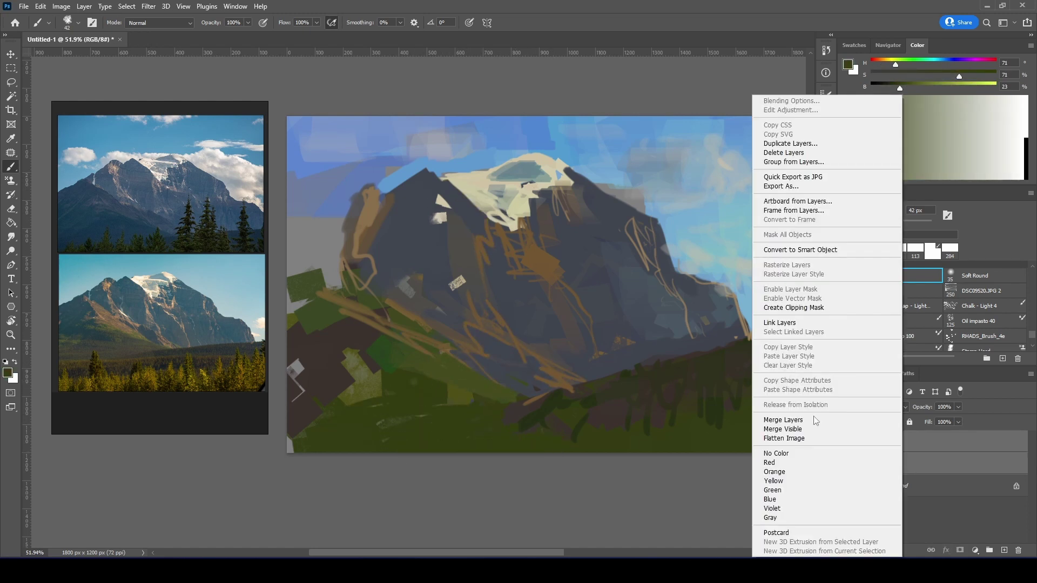
{"action": "left_click", "coordinate": [778, 422]}
{"action": "key", "text": "bracketright"}
{"action": "key", "text": "bracketright"}
{"action": "key", "text": "bracketright"}
{"action": "left_click", "coordinate": [378, 178], "text": "alt"}
{"action": "left_click_drag", "start_coordinate": [282, 274], "coordinate": [351, 254]}
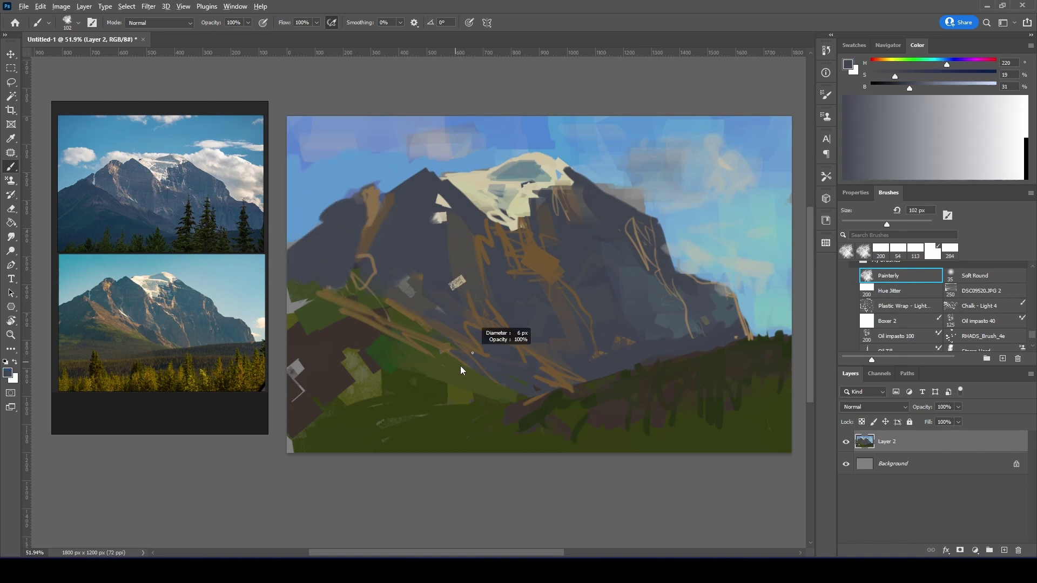
Step: Sample light brown, dark grey and sky blue colours from the painting
{"action": "left_click", "coordinate": [481, 252], "text": "alt"}
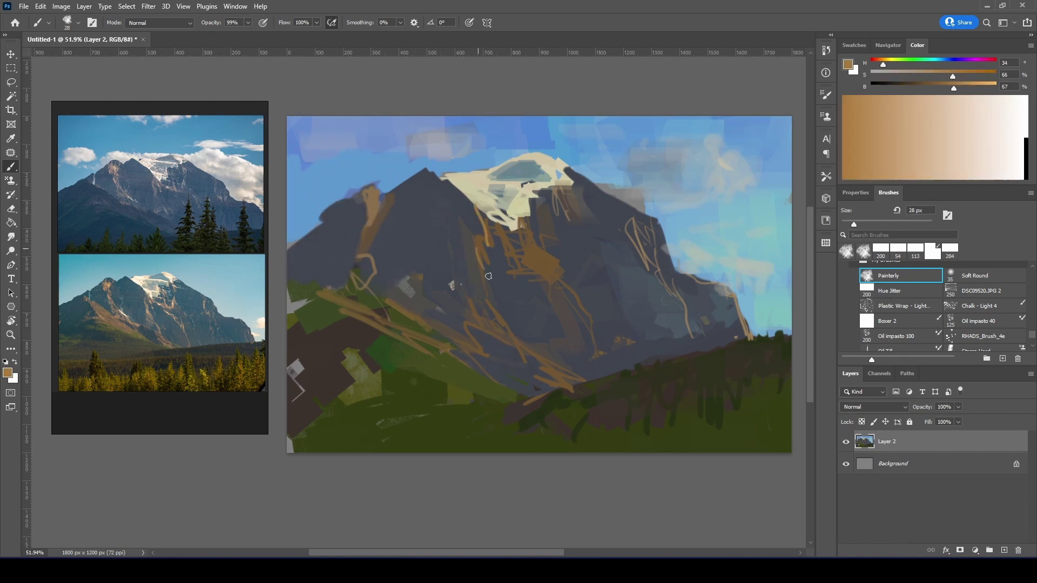
{"action": "left_click", "coordinate": [570, 320], "text": "alt"}
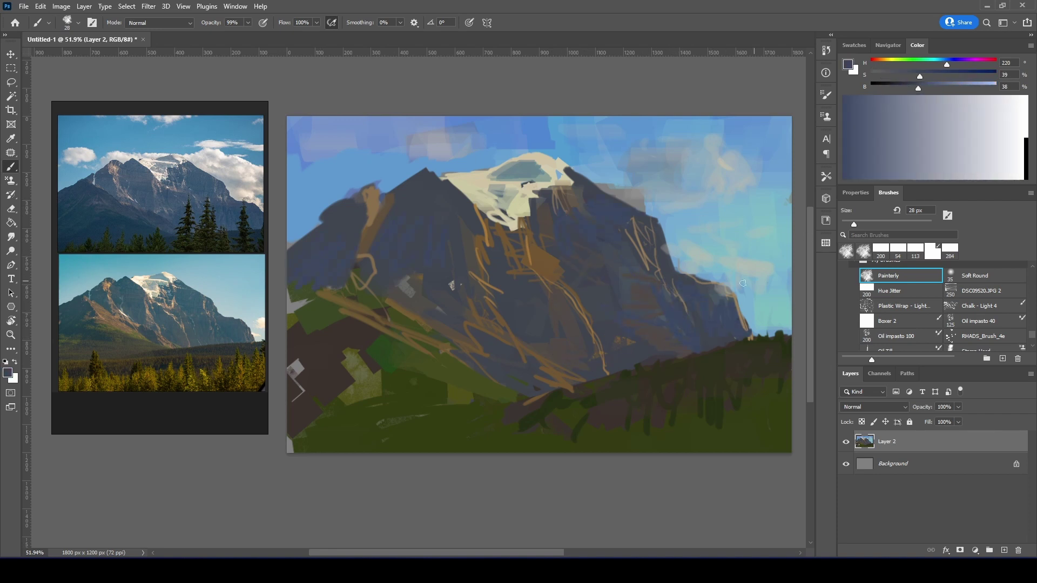
{"action": "scroll", "coordinate": [595, 324], "scroll_direction": "down", "scroll_amount": 1}
{"action": "key", "text": "period"}
Step: Paint pale cream cloud strokes across the sky with the Hue Jitter brush
{"action": "left_click", "coordinate": [744, 179], "text": "alt"}
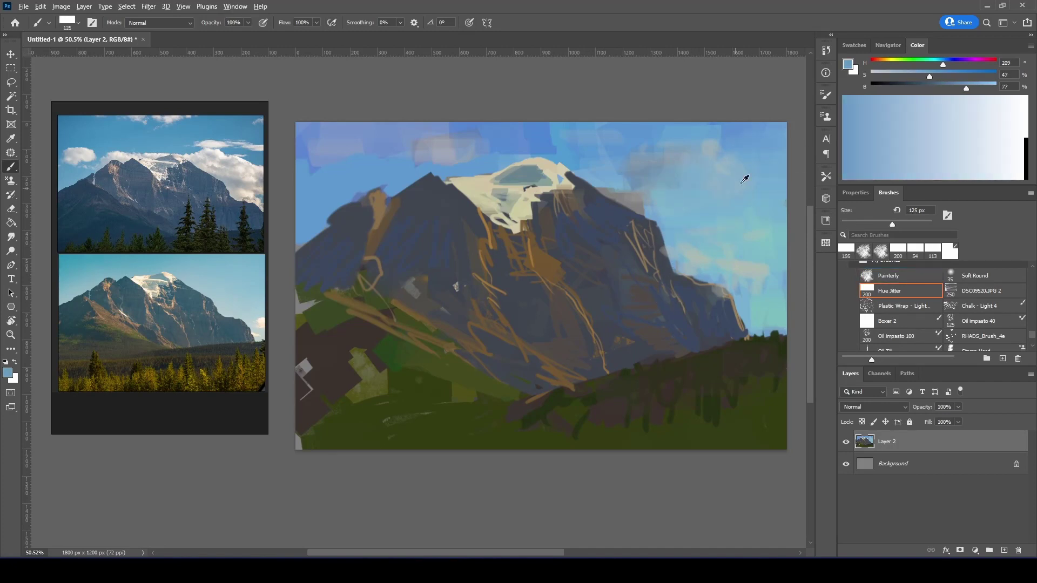
{"action": "left_click", "coordinate": [533, 208], "text": "alt"}
{"action": "left_click_drag", "start_coordinate": [778, 259], "coordinate": [692, 205]}
{"action": "left_click_drag", "start_coordinate": [783, 216], "coordinate": [621, 178]}
{"action": "left_click_drag", "start_coordinate": [464, 167], "coordinate": [308, 130]}
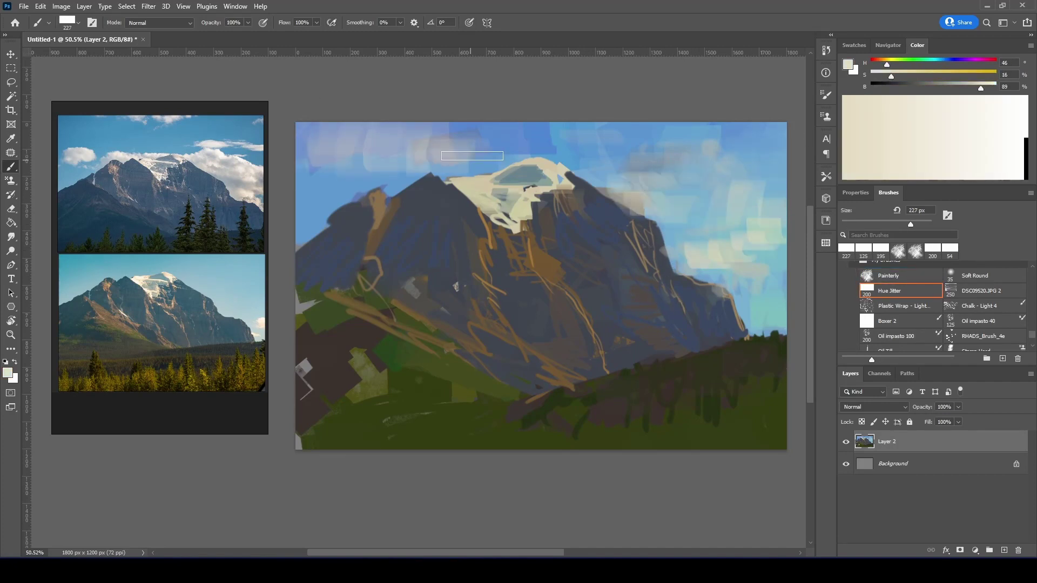
Step: Highlight the snowy peak with near-white cream using a 58 px Painterly brush
{"action": "key", "text": "comma"}
{"action": "left_click", "coordinate": [721, 289], "text": "alt"}
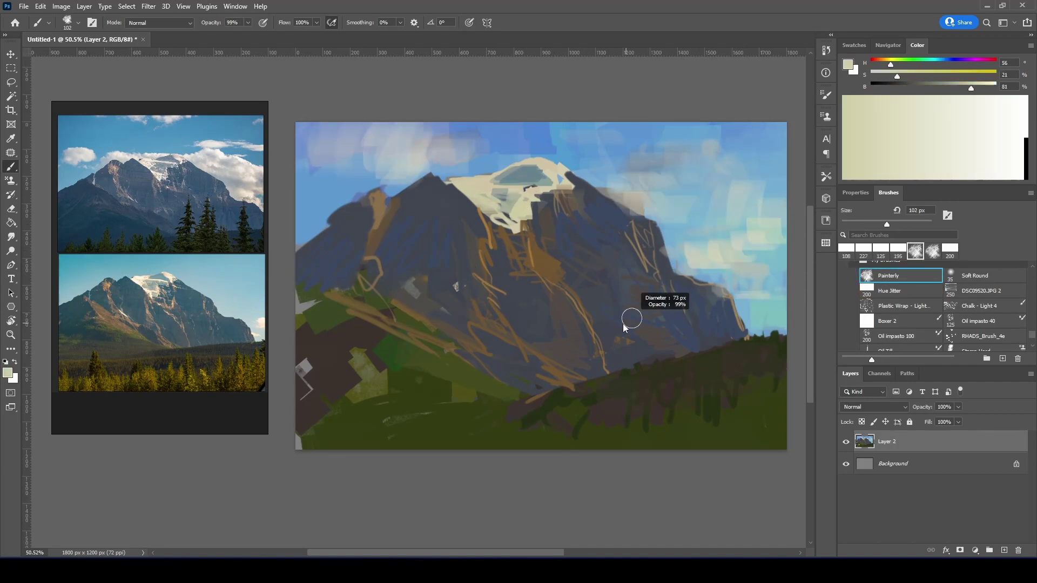
{"action": "left_click_drag", "start_coordinate": [624, 329], "coordinate": [506, 233]}
{"action": "left_click", "coordinate": [611, 226], "text": "alt"}
{"action": "left_click", "coordinate": [528, 233], "text": "alt"}
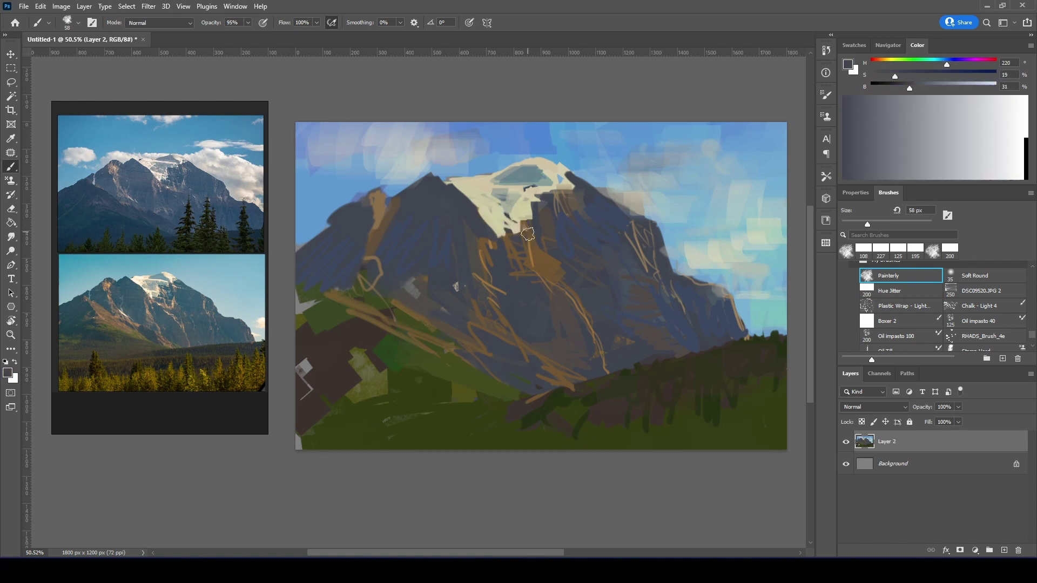
{"action": "left_click", "coordinate": [497, 196], "text": "alt"}
{"action": "left_click_drag", "start_coordinate": [527, 214], "coordinate": [528, 194]}
{"action": "left_click", "coordinate": [532, 188], "text": "alt"}
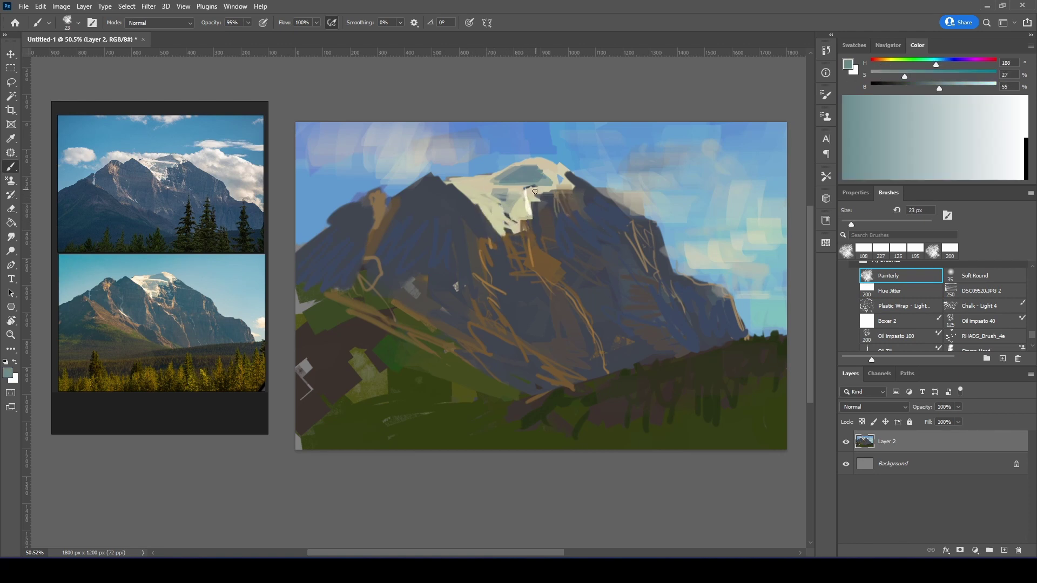
{"action": "left_click", "coordinate": [525, 218], "text": "alt"}
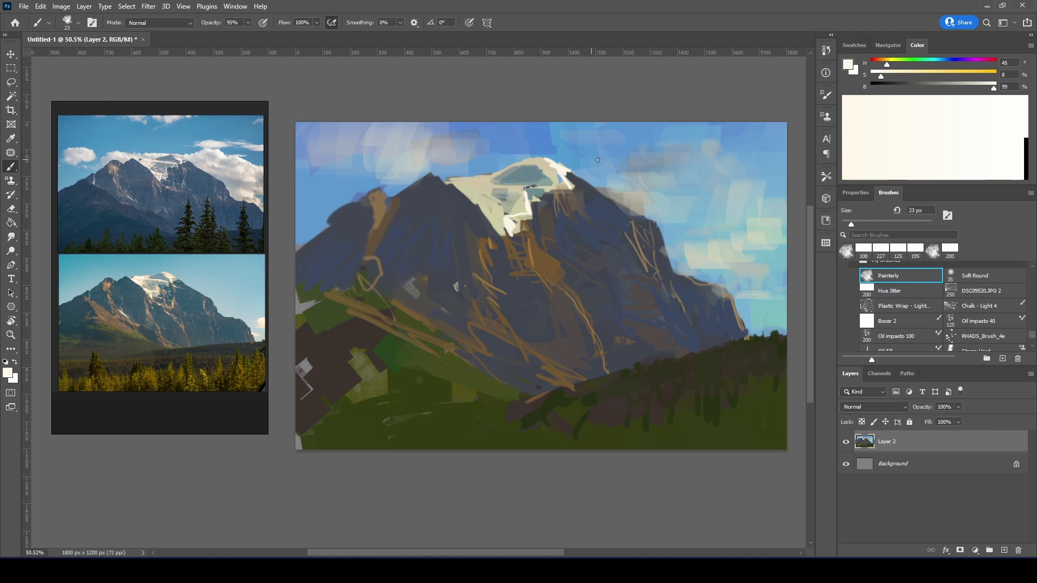
Step: Streak muted tan ridge lines down the mountain's left slope
{"action": "left_click", "coordinate": [561, 172], "text": "alt"}
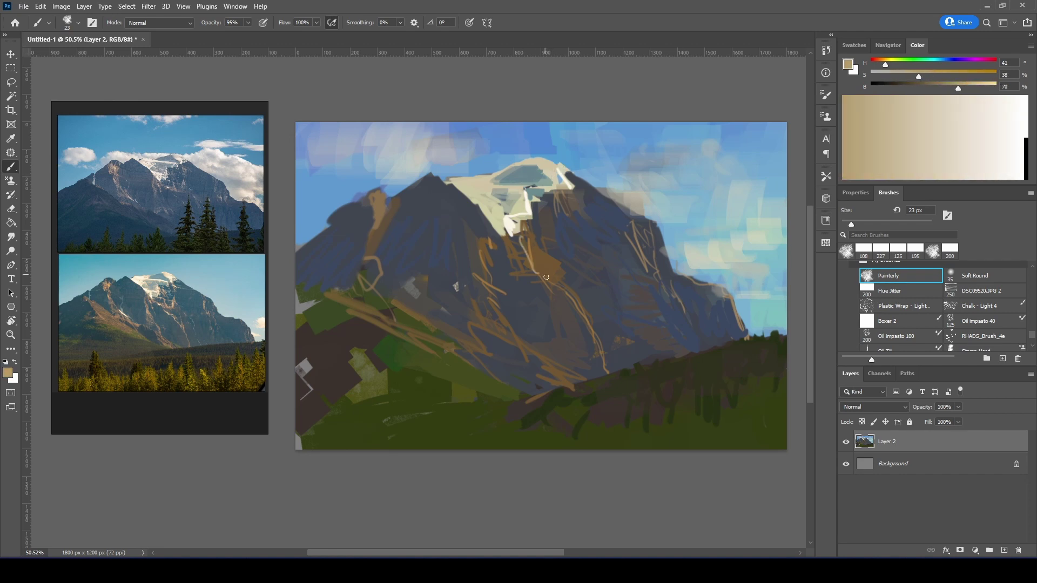
{"action": "left_click", "coordinate": [579, 269], "text": "alt"}
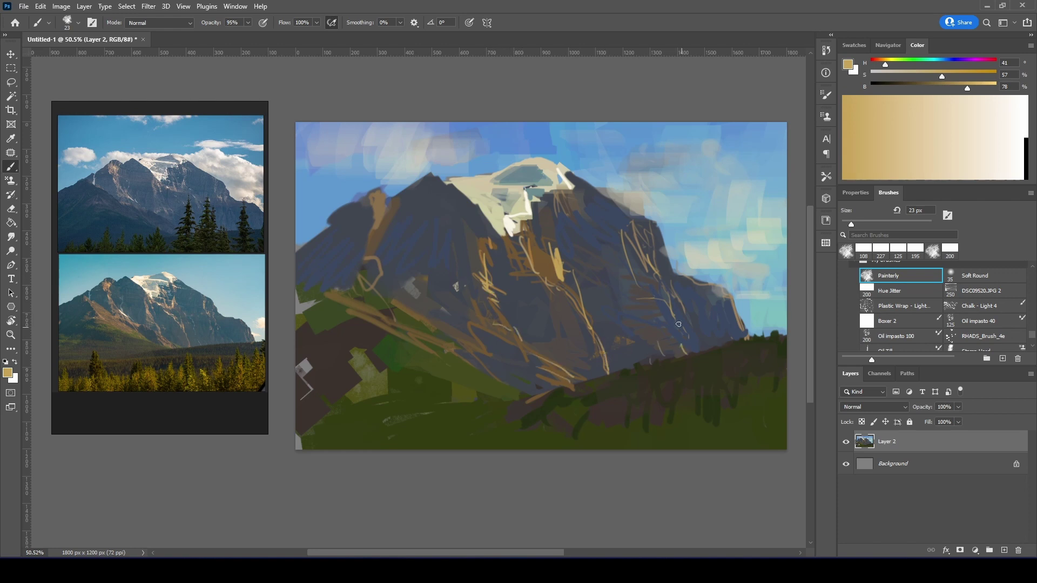
{"action": "left_click", "coordinate": [500, 304], "text": "alt"}
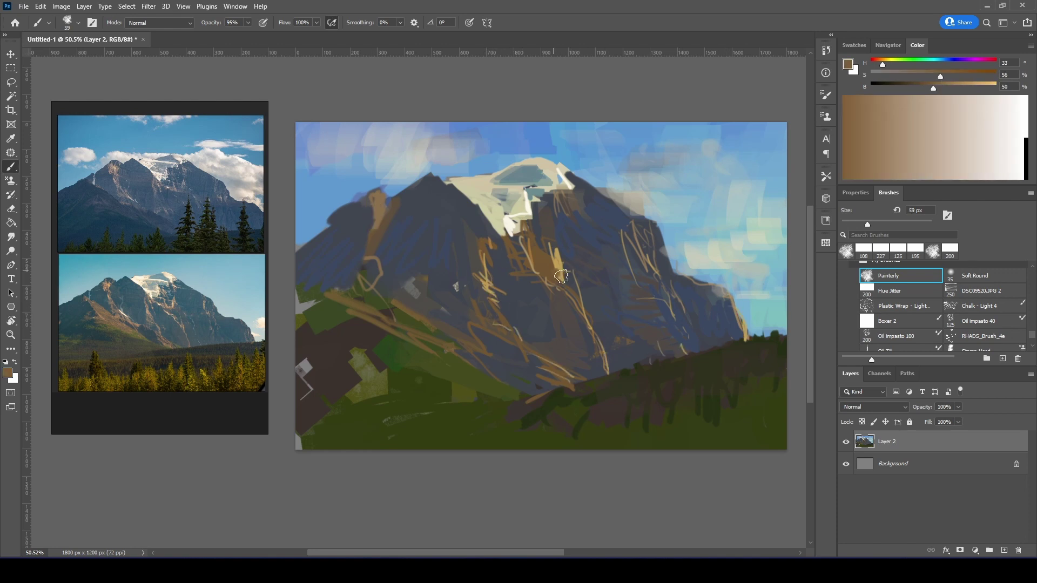
{"action": "left_click", "coordinate": [404, 216], "text": "alt"}
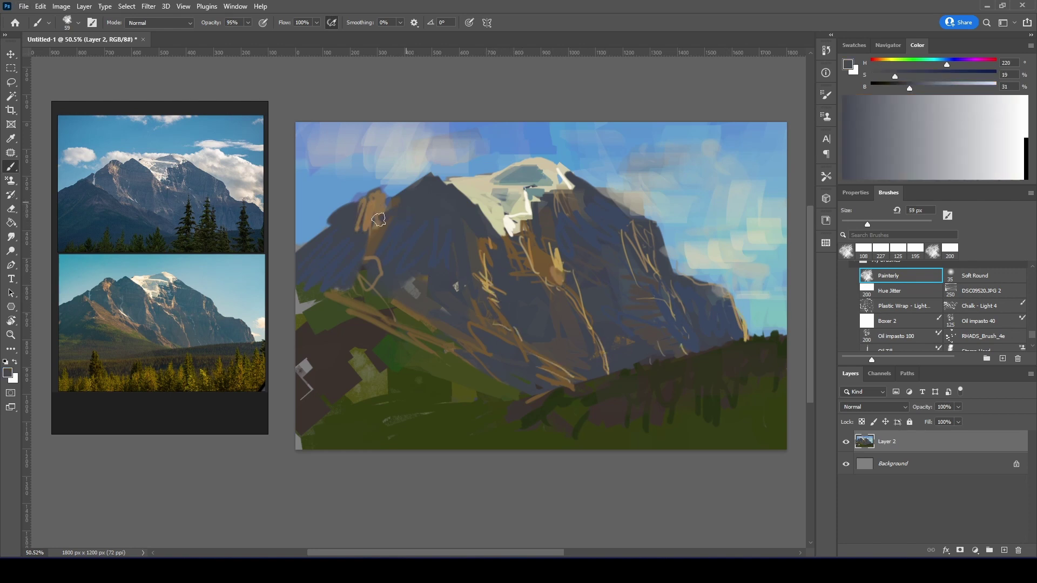
{"action": "left_click", "coordinate": [378, 233], "text": "alt"}
{"action": "mouse_move", "coordinate": [351, 238]}
{"action": "left_mouse_down"}
{"action": "mouse_move", "coordinate": [410, 324]}
{"action": "mouse_move", "coordinate": [459, 349]}
{"action": "left_mouse_up"}
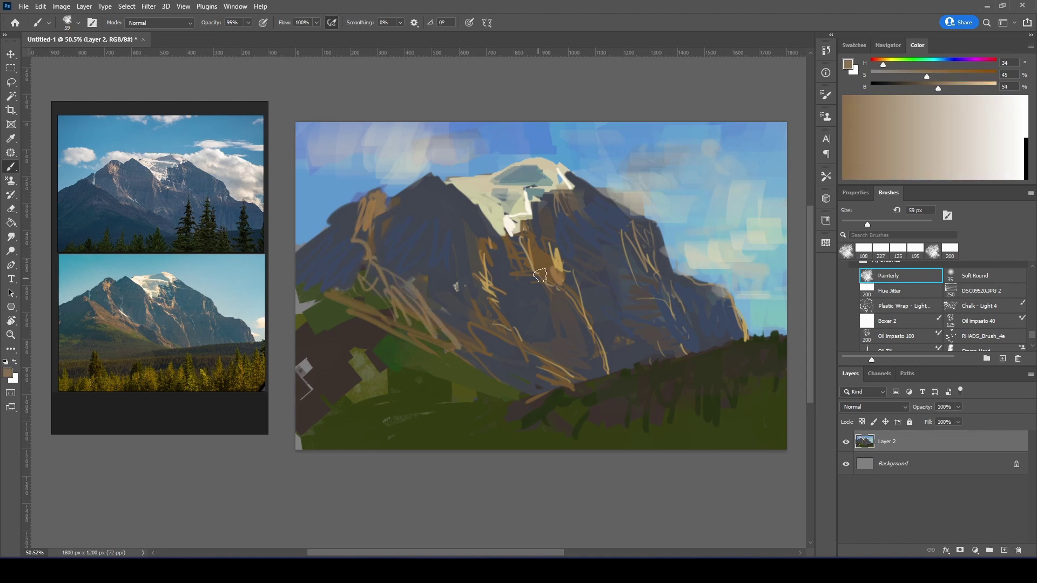
Step: Dot golden-brown strokes across the lower-right grassy foreground
{"action": "left_click", "coordinate": [483, 310], "text": "alt"}
{"action": "left_click", "coordinate": [407, 286], "text": "alt"}
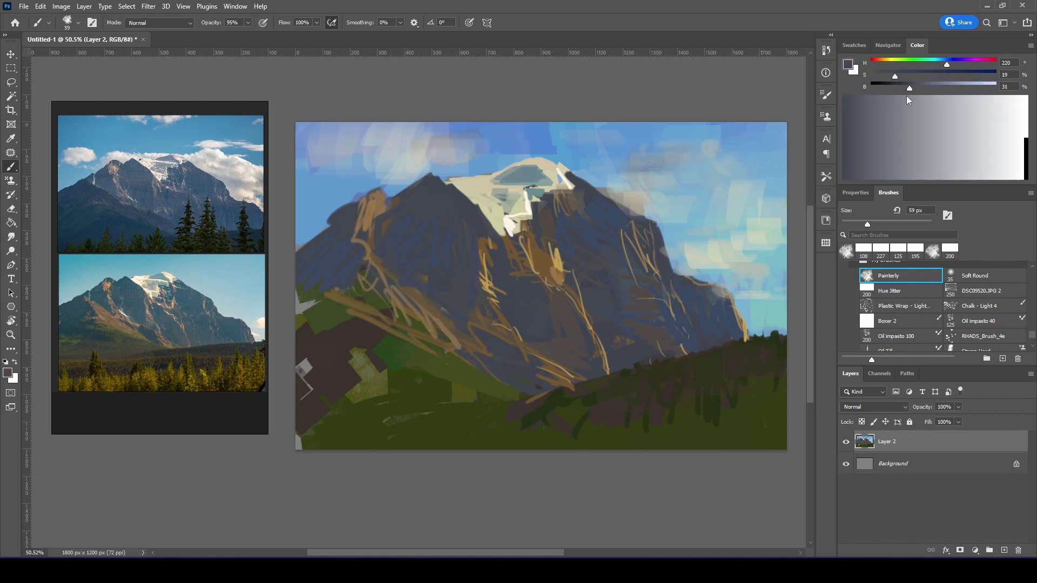
{"action": "left_click_drag", "start_coordinate": [907, 99], "coordinate": [902, 99]}
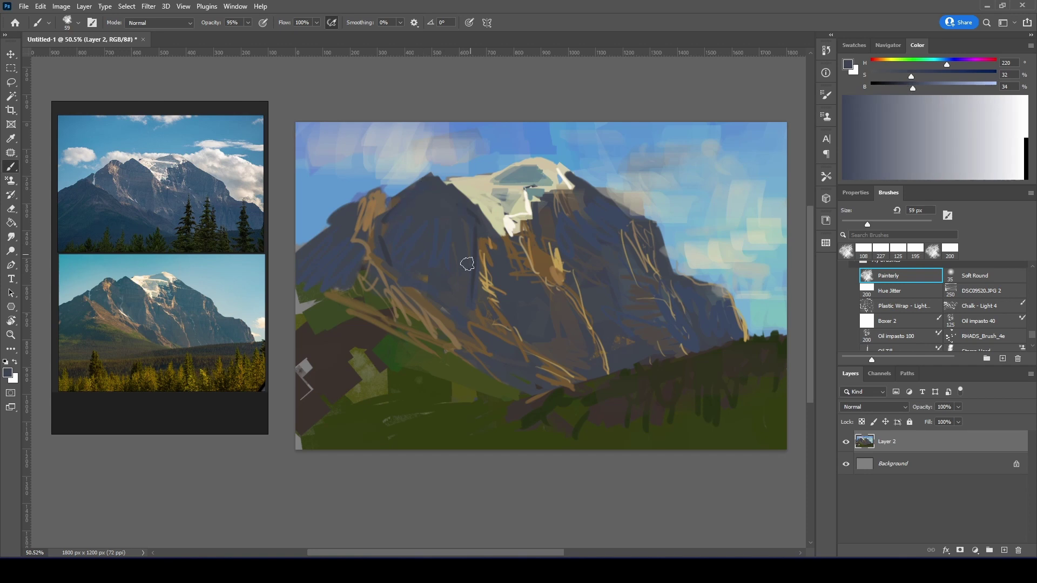
{"action": "left_click", "coordinate": [705, 417], "text": "alt"}
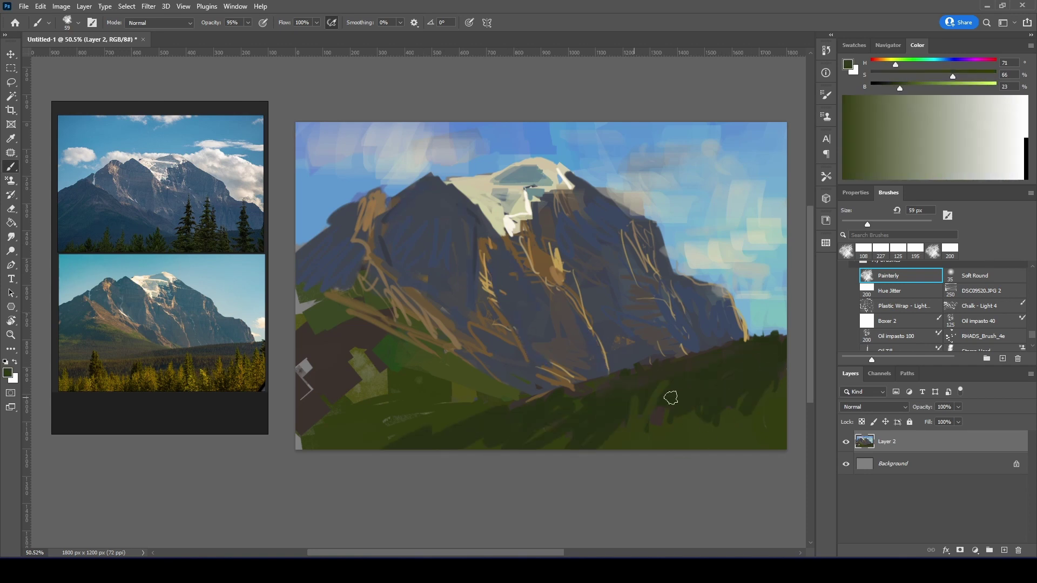
{"action": "mouse_move", "coordinate": [616, 427]}
{"action": "left_mouse_down"}
{"action": "mouse_move", "coordinate": [562, 412]}
{"action": "mouse_move", "coordinate": [701, 435]}
{"action": "left_mouse_up"}
Step: Cover the lower-left foreground patches with greyish Hue Jitter brush strokes
{"action": "key", "text": "period"}
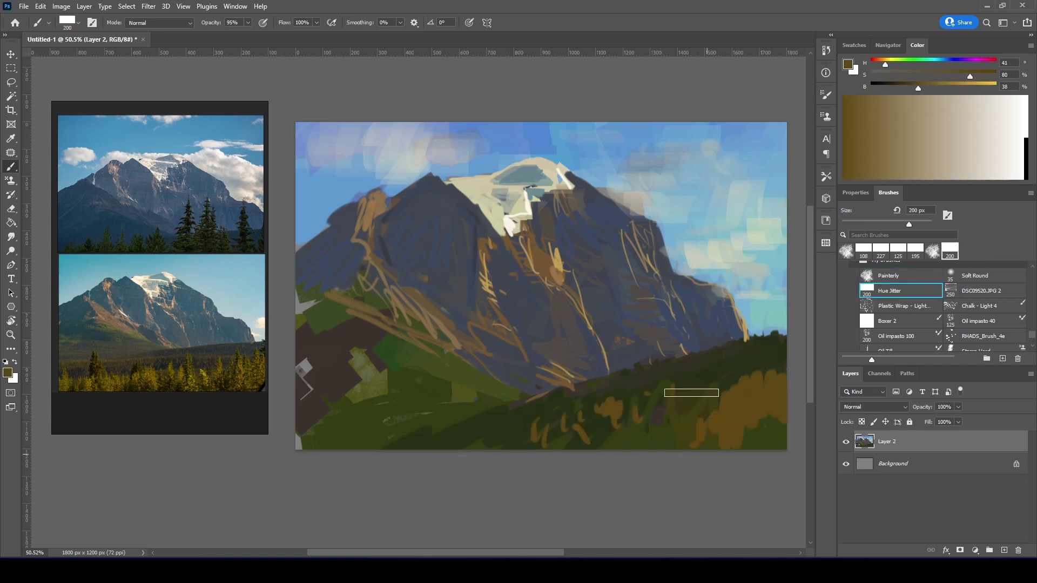
{"action": "left_click", "coordinate": [697, 424], "text": "alt"}
{"action": "left_click", "coordinate": [575, 417], "text": "alt"}
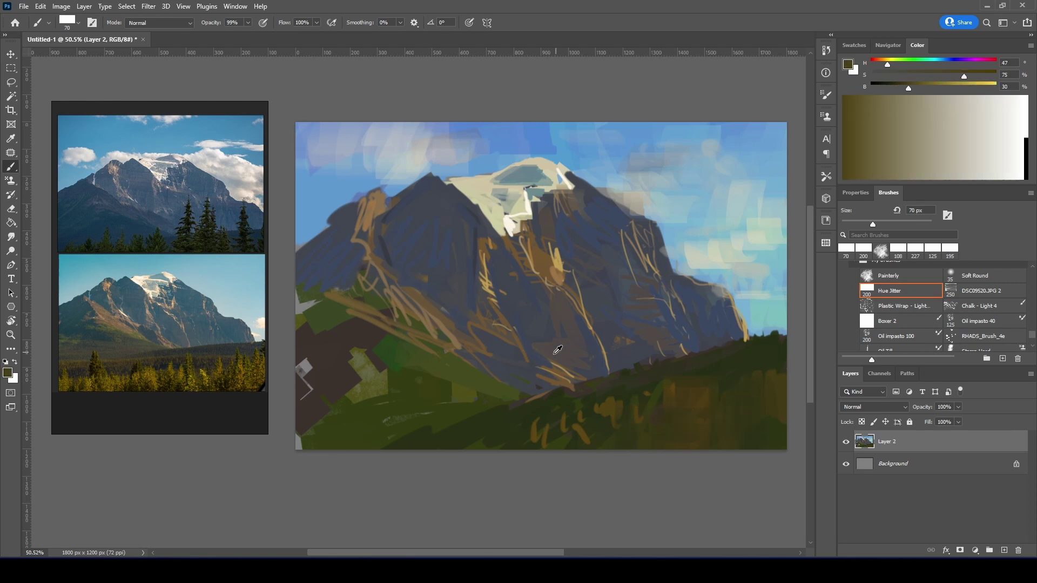
{"action": "mouse_move", "coordinate": [373, 357]}
{"action": "left_mouse_down"}
{"action": "mouse_move", "coordinate": [324, 416]}
{"action": "mouse_move", "coordinate": [439, 409]}
{"action": "left_mouse_up"}
{"action": "left_click", "coordinate": [899, 99]}
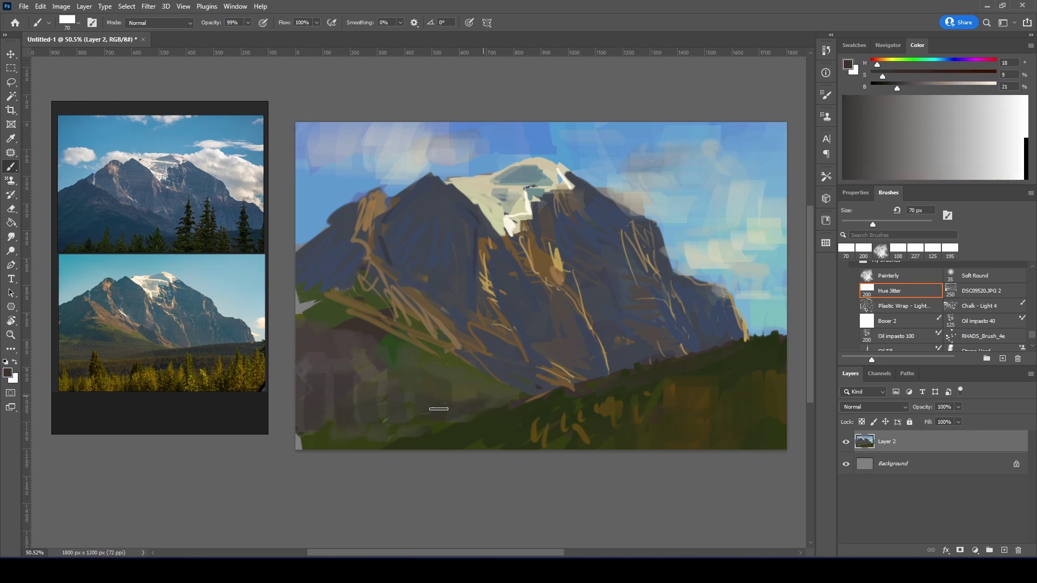
Step: Lay darker grey-green strokes across the lower-left and lower-right foreground
{"action": "left_click", "coordinate": [528, 388], "text": "alt"}
{"action": "left_click", "coordinate": [381, 326], "text": "alt"}
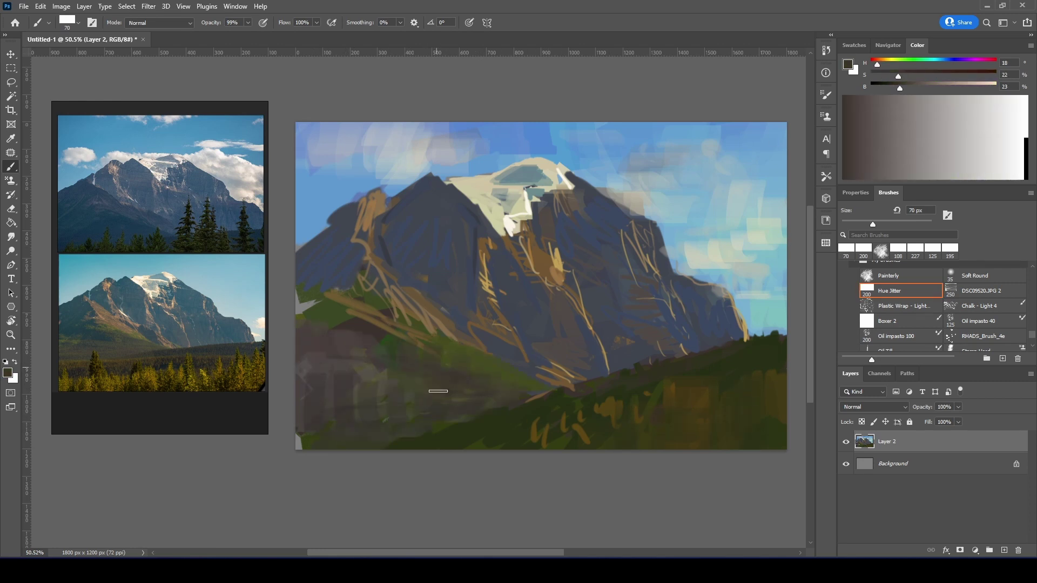
{"action": "left_click_drag", "start_coordinate": [384, 352], "coordinate": [302, 399]}
{"action": "left_click", "coordinate": [304, 423], "text": "alt"}
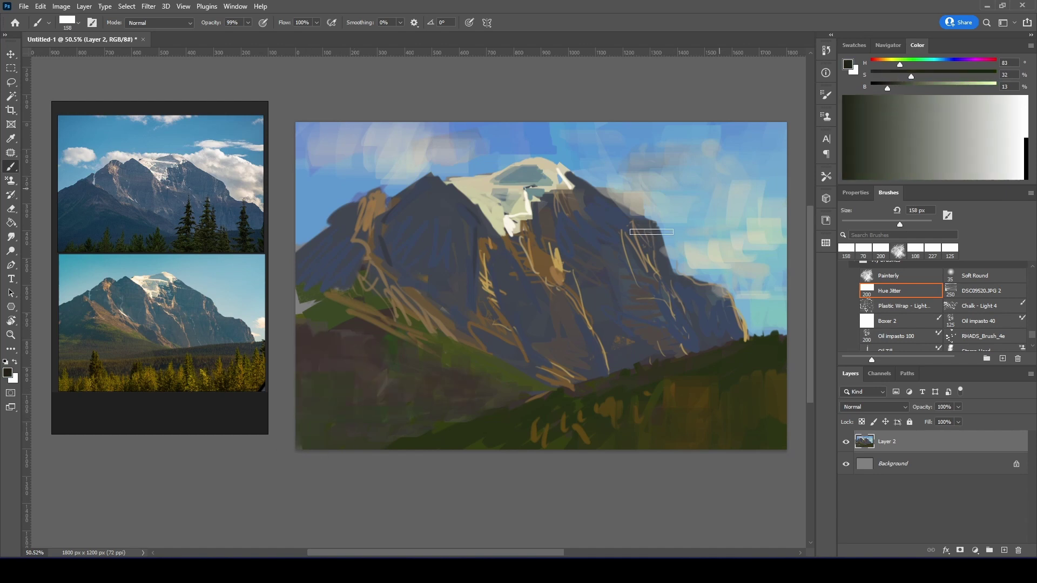
{"action": "left_click_drag", "start_coordinate": [398, 419], "coordinate": [751, 368]}
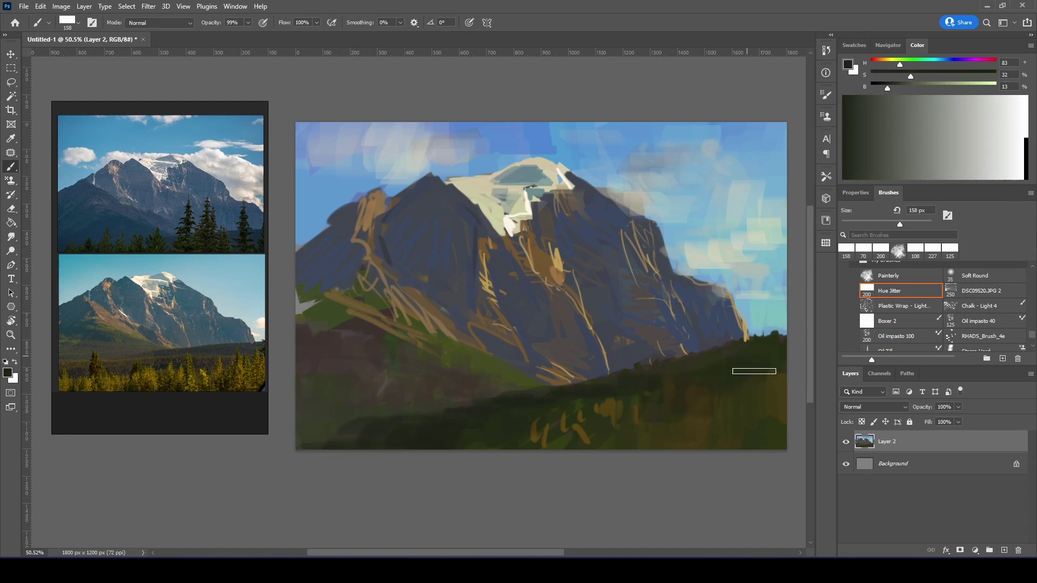
{"action": "left_click_drag", "start_coordinate": [540, 437], "coordinate": [610, 402]}
{"action": "left_click", "coordinate": [659, 384], "text": "alt"}
{"action": "key", "text": "comma"}
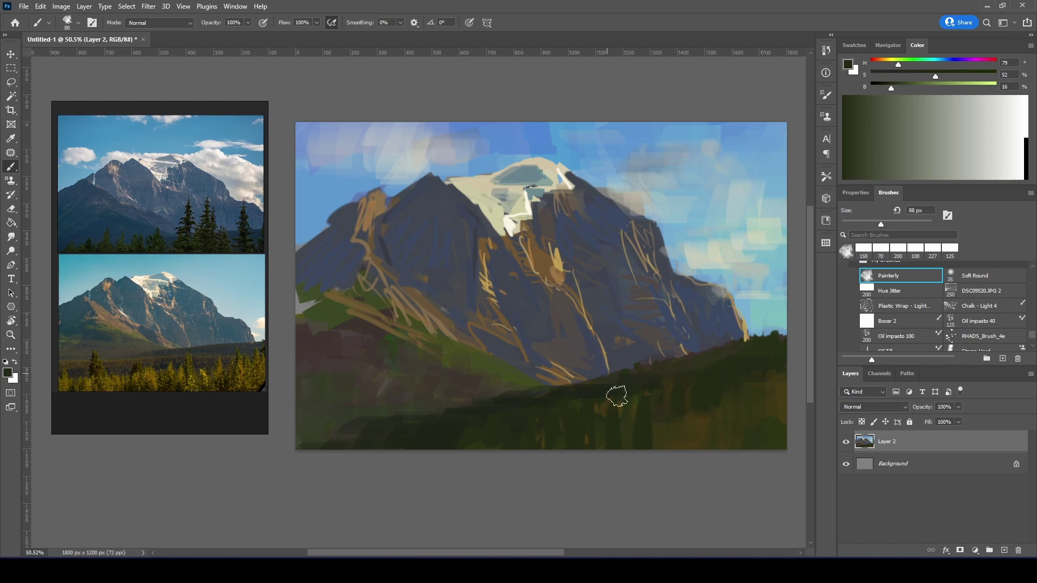
Step: Flip the painting horizontally to check the composition, then flip it back
{"action": "left_click", "coordinate": [933, 109]}
{"action": "mouse_move", "coordinate": [951, 76]}
{"action": "left_mouse_down"}
{"action": "mouse_move", "coordinate": [981, 81]}
{"action": "mouse_move", "coordinate": [974, 87]}
{"action": "left_mouse_up"}
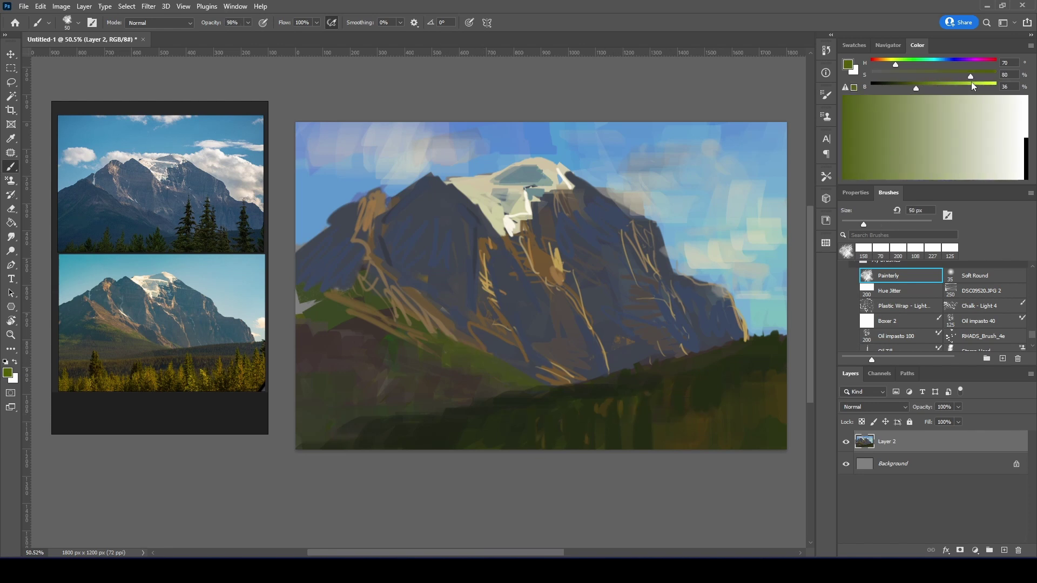
{"action": "left_click", "coordinate": [417, 288], "text": "alt"}
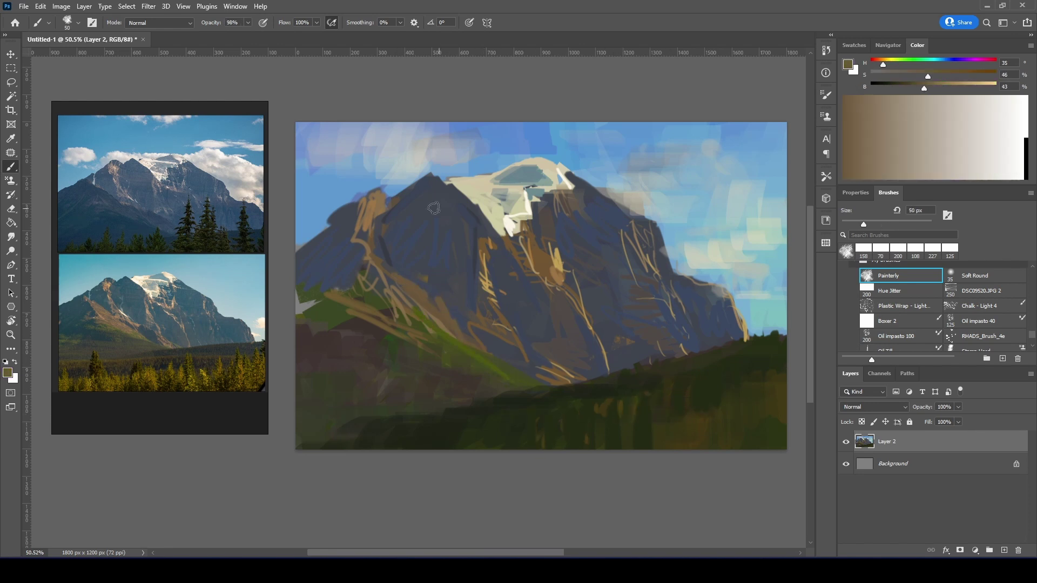
{"action": "left_click", "coordinate": [61, 7]}
{"action": "left_click", "coordinate": [227, 157]}
{"action": "key", "text": "ctrl+shift+h"}
Step: Sample snow-shadow greys and paint a blue-grey stroke on the mountain
{"action": "left_click", "coordinate": [548, 194], "text": "alt"}
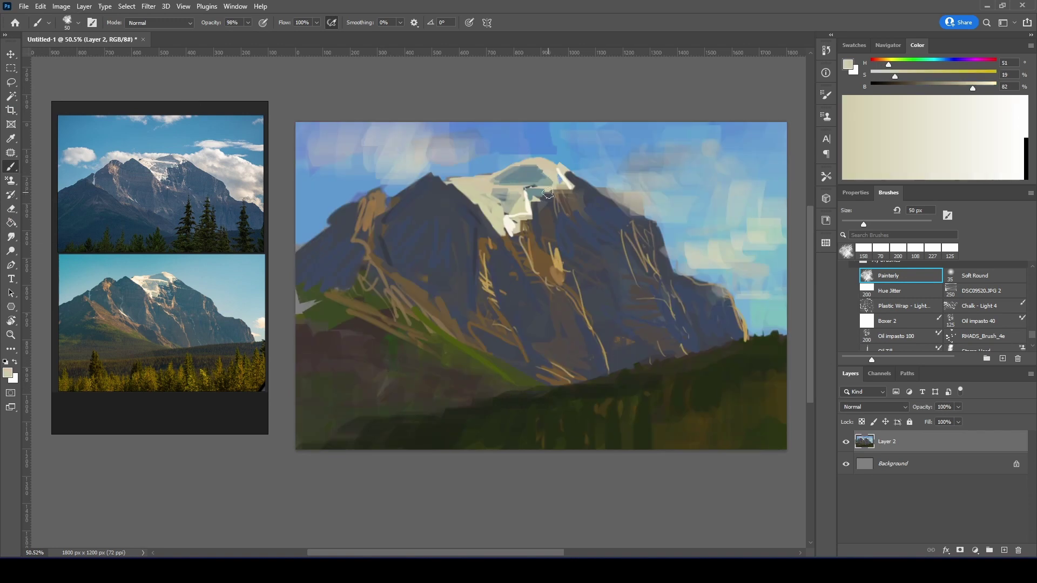
{"action": "left_click", "coordinate": [582, 195], "text": "alt"}
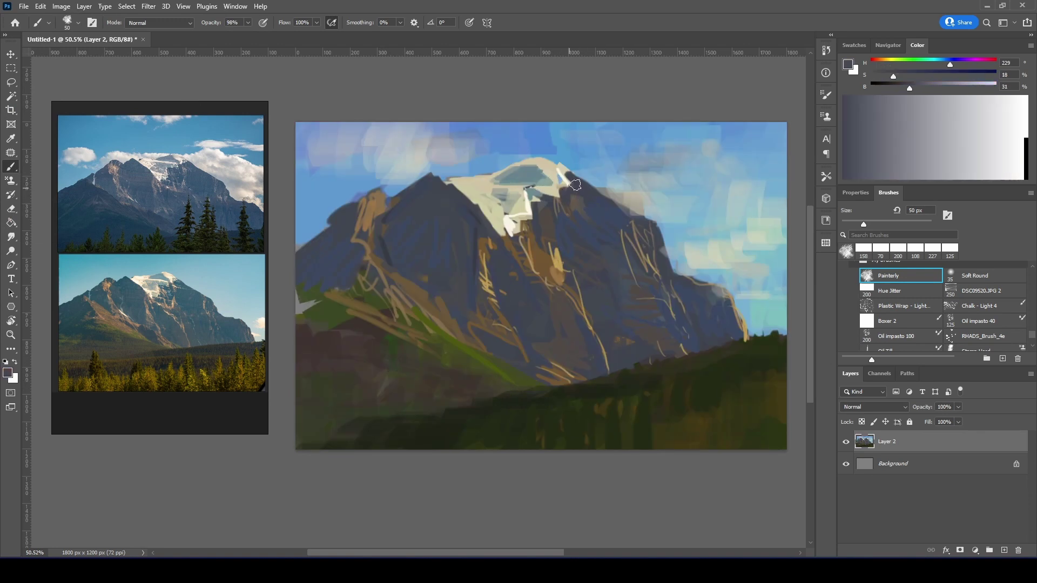
{"action": "left_click", "coordinate": [518, 204], "text": "alt"}
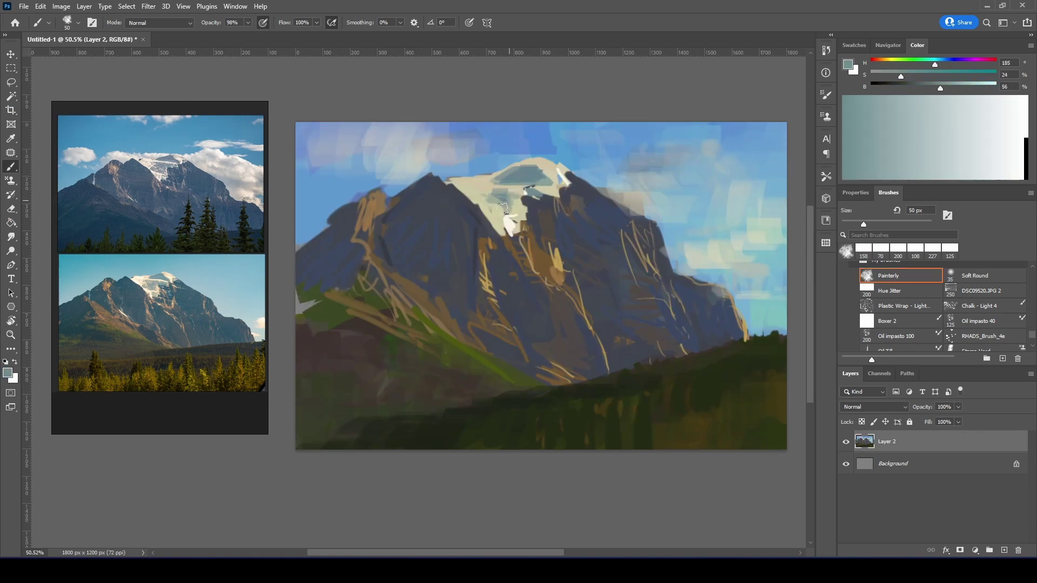
{"action": "left_click", "coordinate": [506, 180], "text": "alt"}
{"action": "left_click", "coordinate": [508, 175], "text": "alt"}
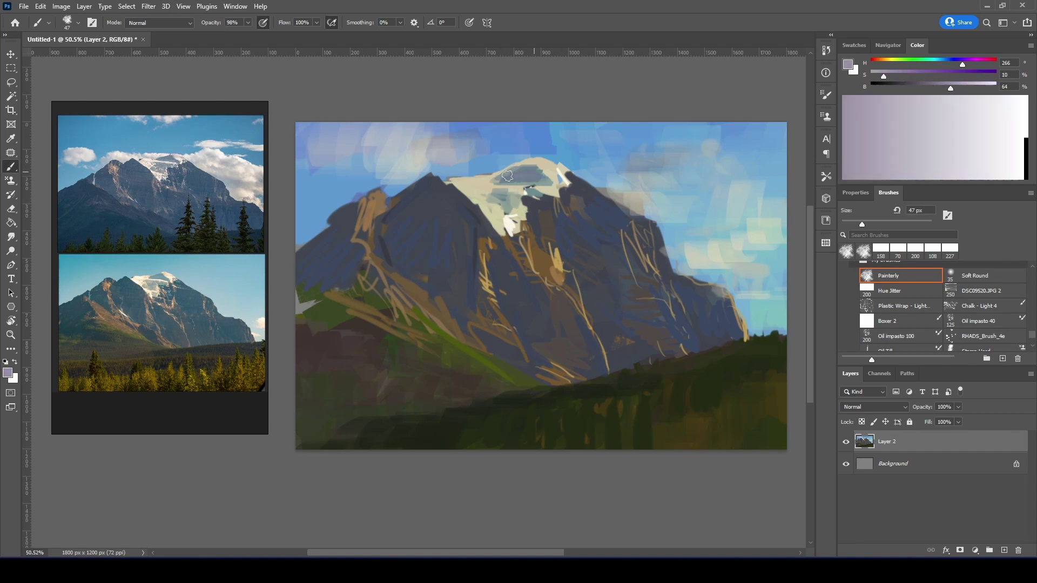
{"action": "left_click", "coordinate": [533, 200], "text": "alt"}
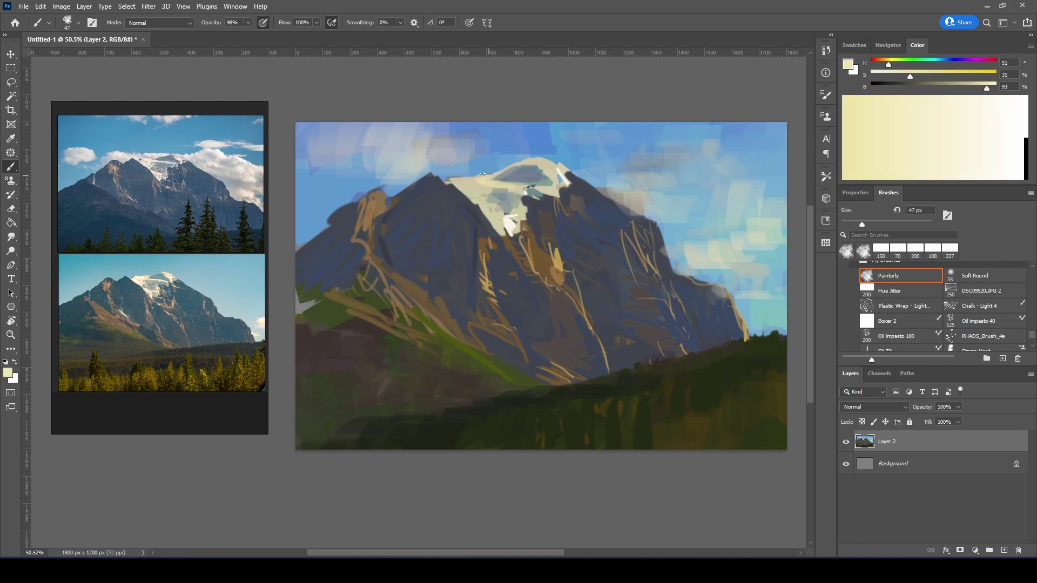
{"action": "left_click", "coordinate": [554, 245], "text": "alt"}
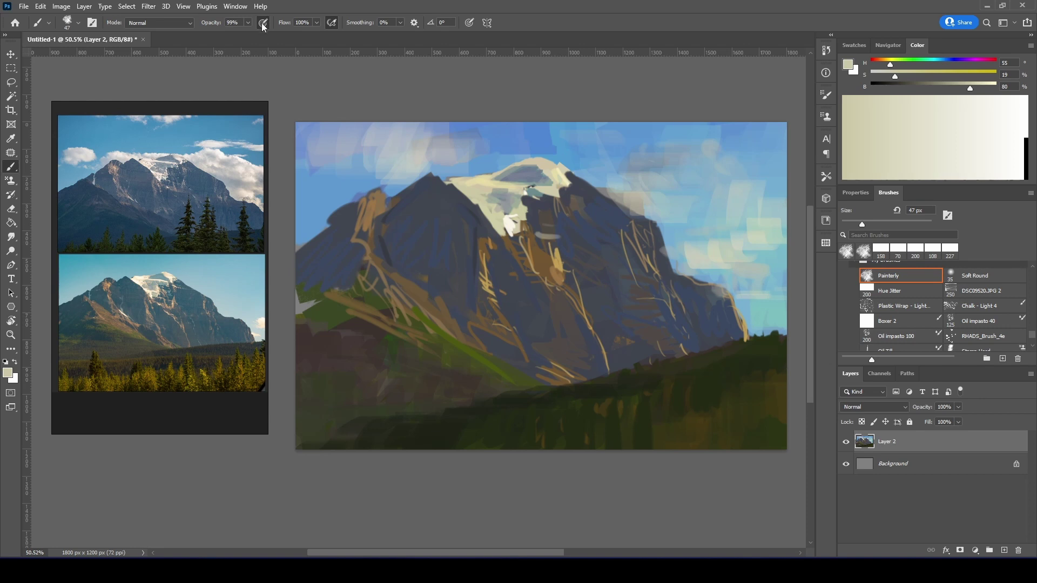
{"action": "left_click", "coordinate": [586, 206], "text": "alt"}
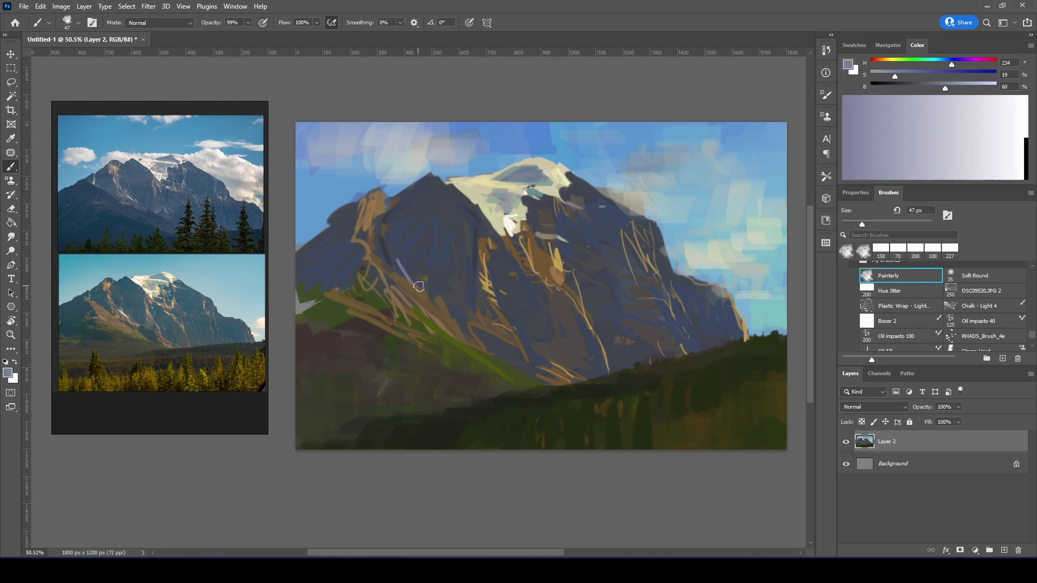
{"action": "left_click_drag", "start_coordinate": [419, 286], "coordinate": [402, 257]}
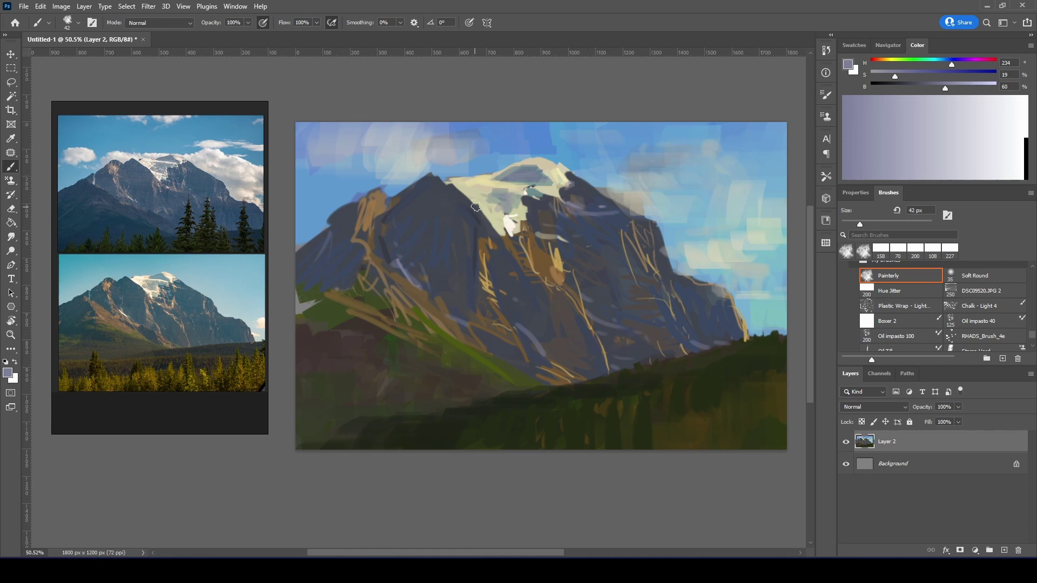
Step: Sample cream and grey-blue tones around the snowy peak and mountain
{"action": "left_click", "coordinate": [528, 180], "text": "alt"}
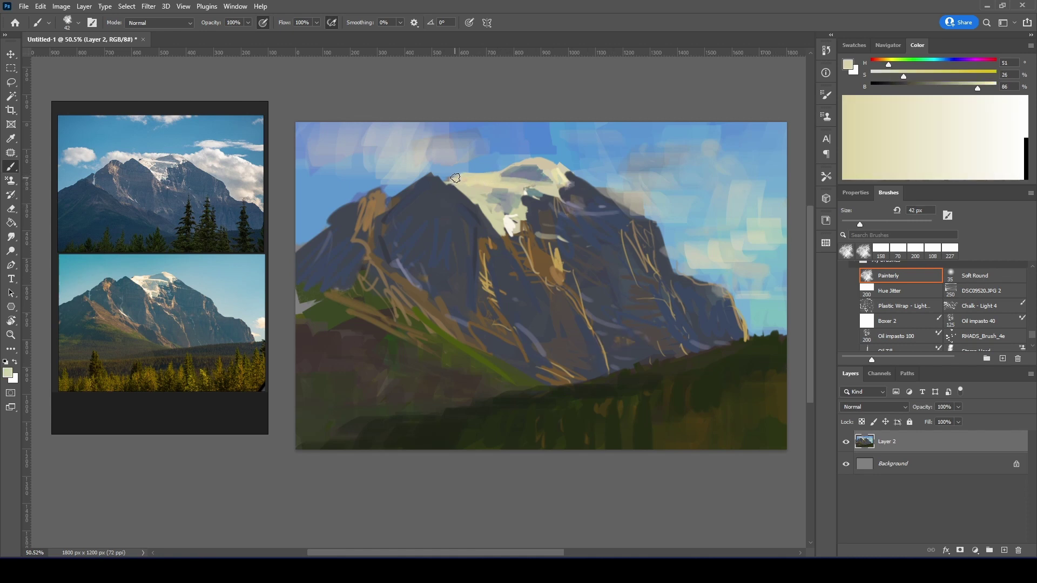
{"action": "left_click", "coordinate": [518, 188], "text": "alt"}
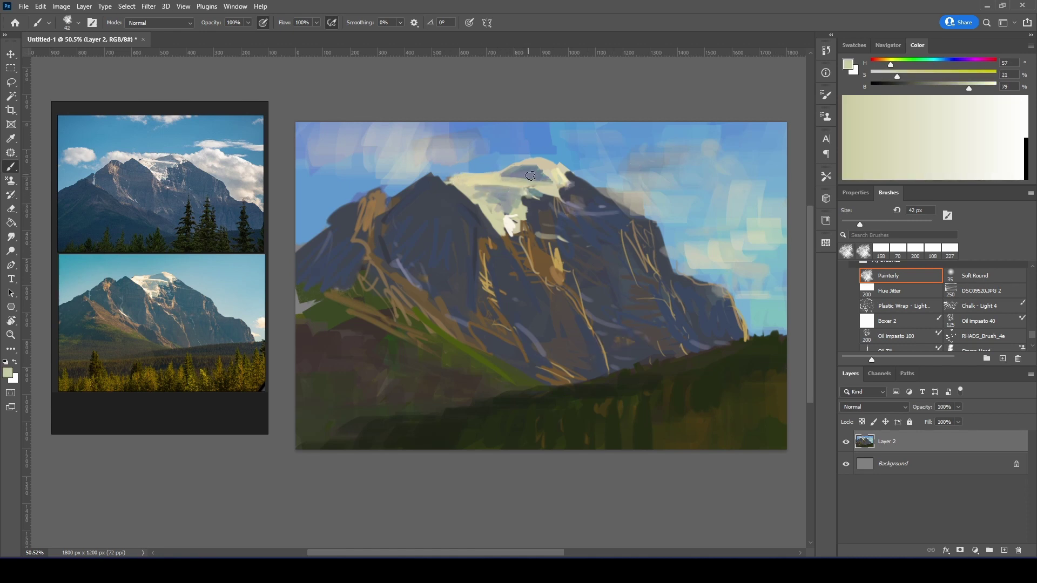
{"action": "left_click", "coordinate": [530, 176], "text": "alt"}
{"action": "left_click", "coordinate": [543, 171], "text": "alt"}
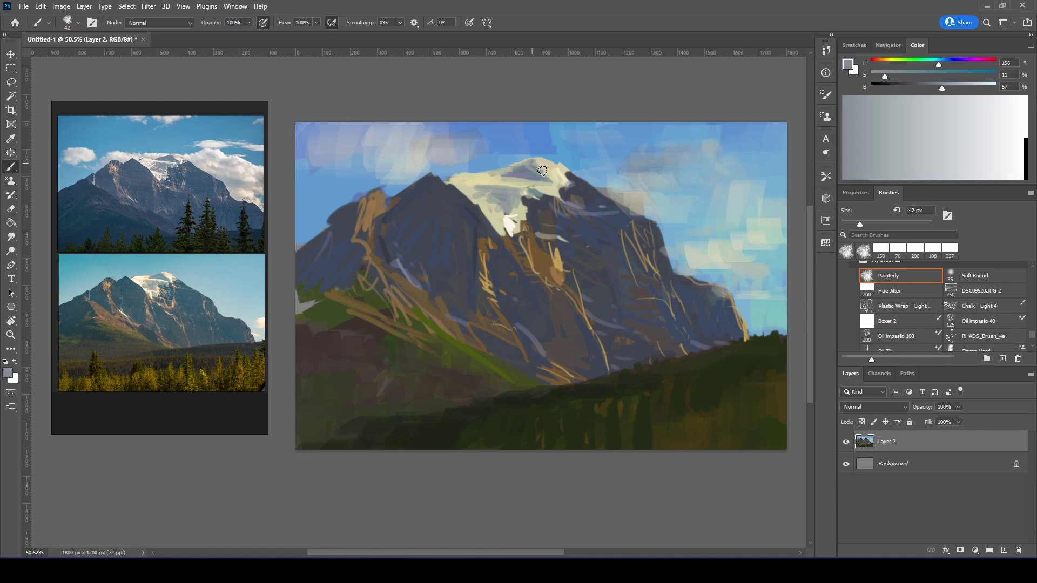
{"action": "left_click", "coordinate": [572, 213], "text": "alt"}
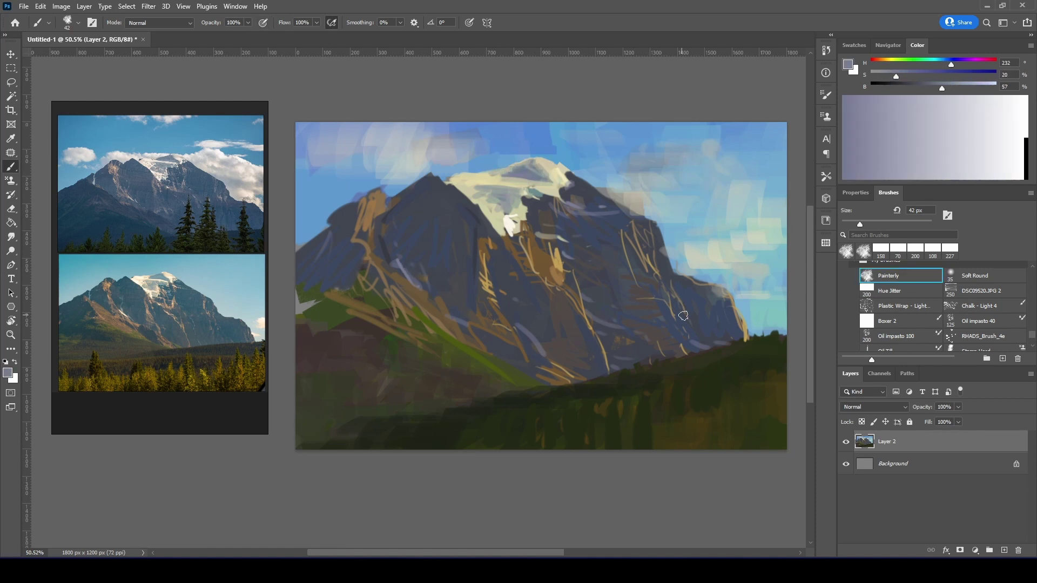
Step: Add a Hue/Saturation adjustment lowering cyan saturation and adjusting the yellows
{"action": "left_click", "coordinate": [976, 551]}
{"action": "left_click", "coordinate": [907, 460]}
{"action": "left_click", "coordinate": [943, 243]}
{"action": "left_click", "coordinate": [919, 285]}
{"action": "left_click_drag", "start_coordinate": [933, 269], "coordinate": [937, 273]}
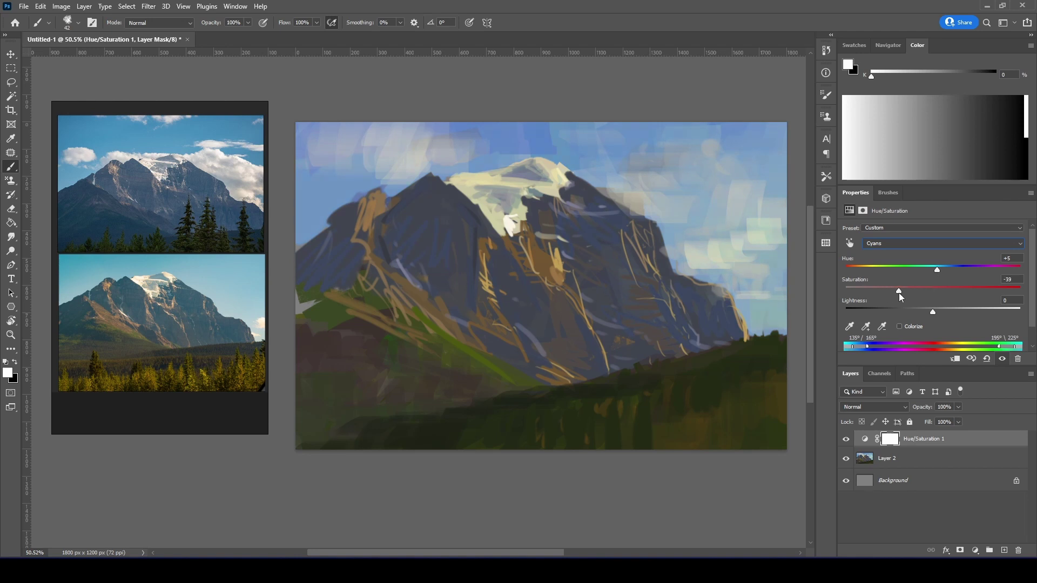
{"action": "left_click", "coordinate": [943, 243]}
{"action": "left_click", "coordinate": [926, 263]}
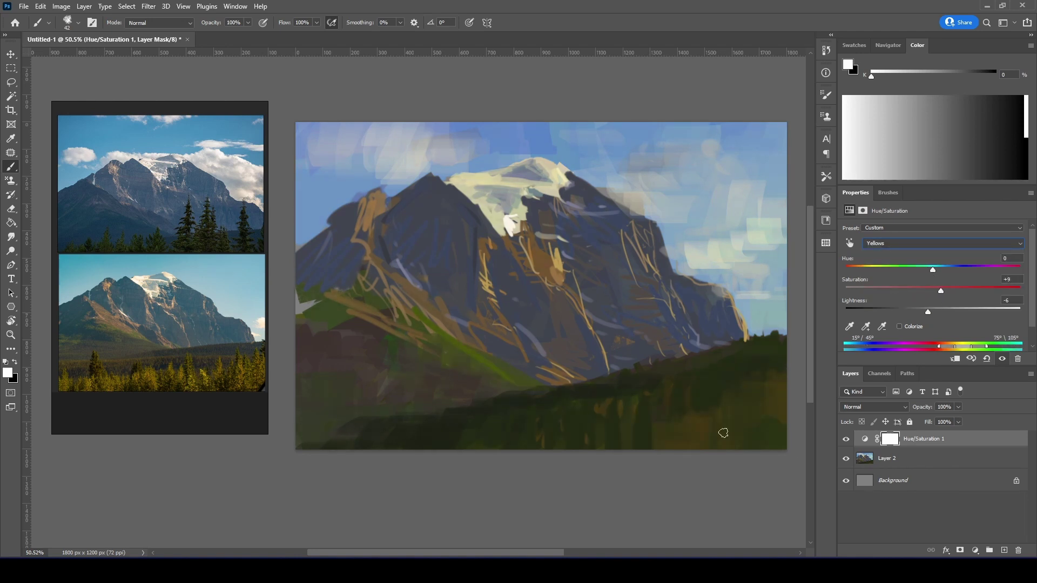
Step: Merge the adjustment into the painting, add a new layer, and paint a blue sky stroke
{"action": "right_click", "coordinate": [918, 440]}
{"action": "left_click", "coordinate": [789, 418]}
{"action": "key", "text": "ctrl+shift+alt+n"}
{"action": "left_click", "coordinate": [648, 159], "text": "alt"}
{"action": "left_click_drag", "start_coordinate": [622, 163], "coordinate": [672, 170]}
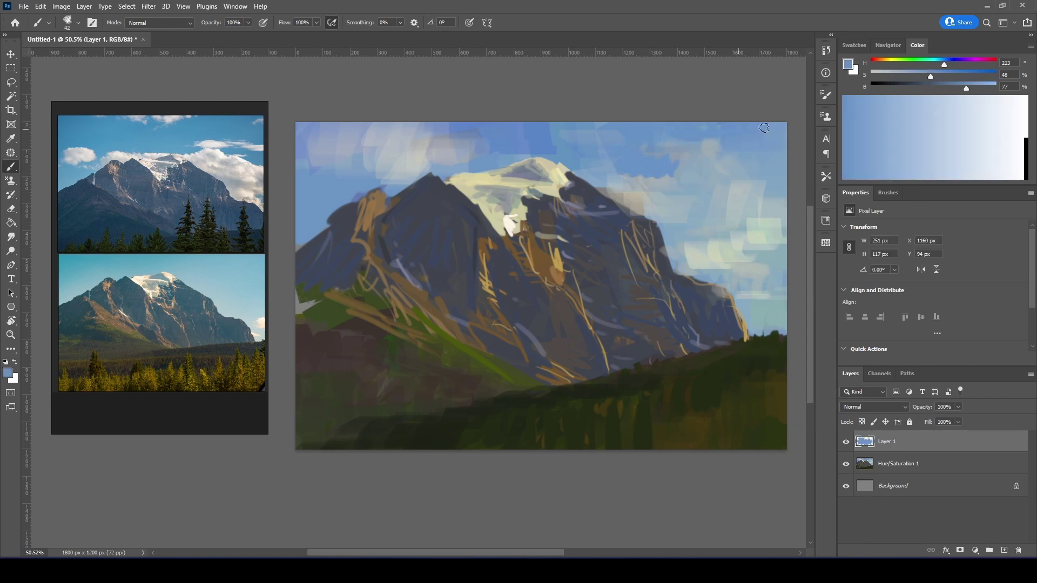
Step: Dab pale yellow highlights into the upper-right sky with the Painterly brush
{"action": "left_click", "coordinate": [888, 193]}
{"action": "left_click", "coordinate": [897, 290]}
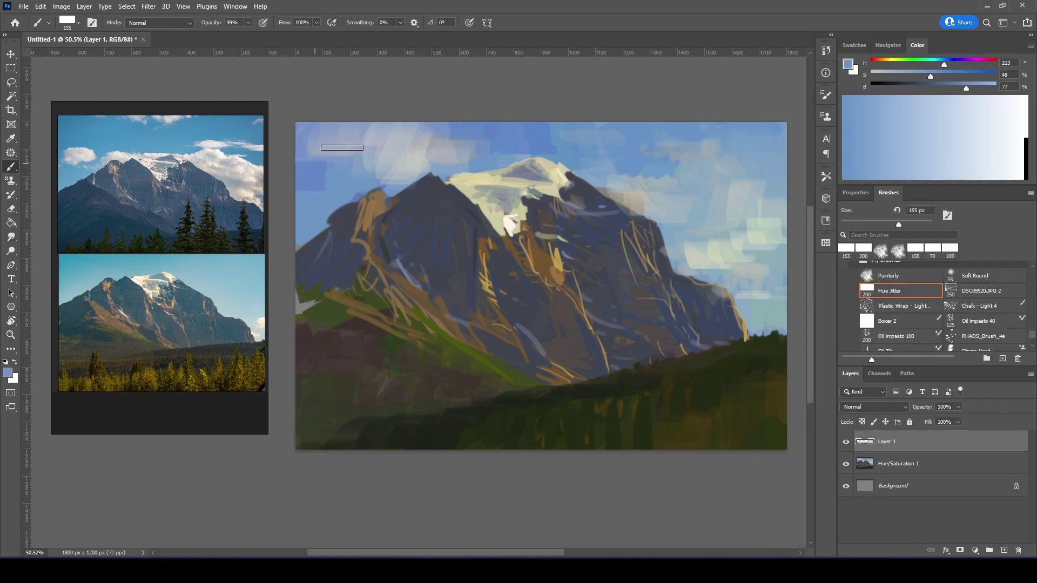
{"action": "left_click", "coordinate": [570, 129], "text": "alt"}
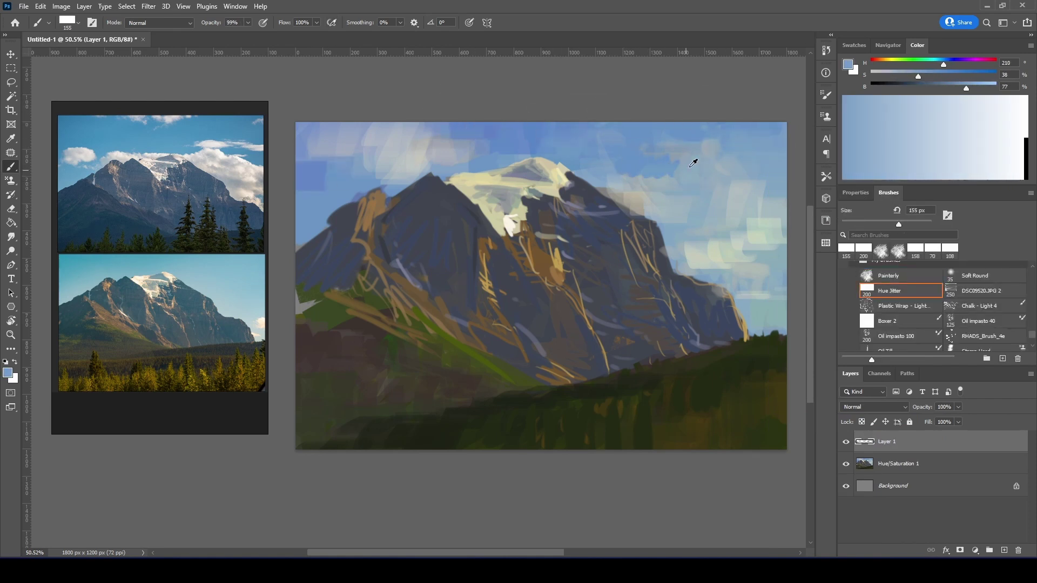
{"action": "left_click", "coordinate": [889, 275]}
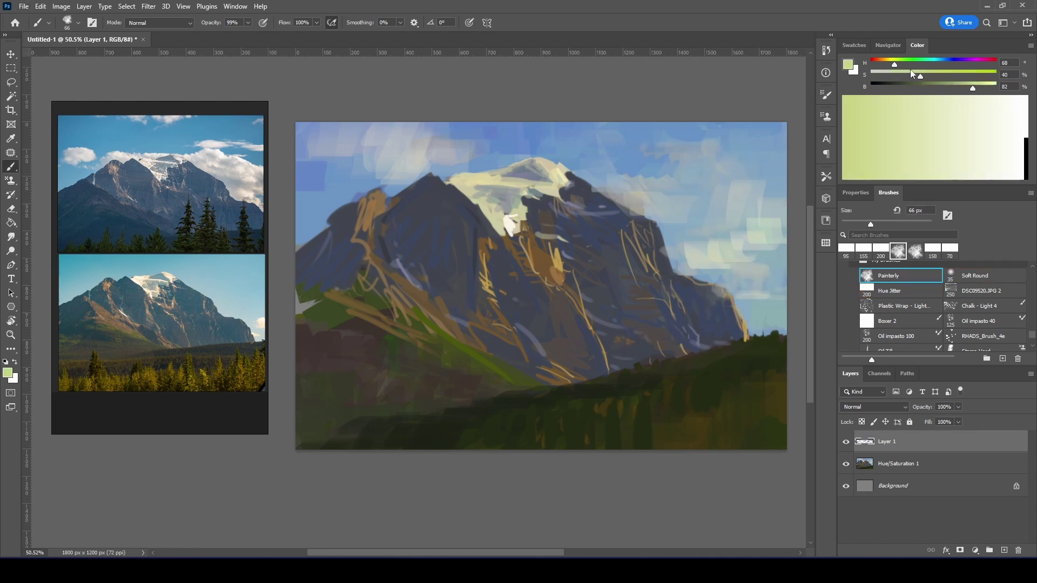
{"action": "left_click", "coordinate": [759, 237], "text": "alt"}
{"action": "left_click_drag", "start_coordinate": [756, 254], "coordinate": [755, 272]}
{"action": "left_click_drag", "start_coordinate": [734, 304], "coordinate": [776, 269]}
{"action": "left_click_drag", "start_coordinate": [778, 335], "coordinate": [777, 307]}
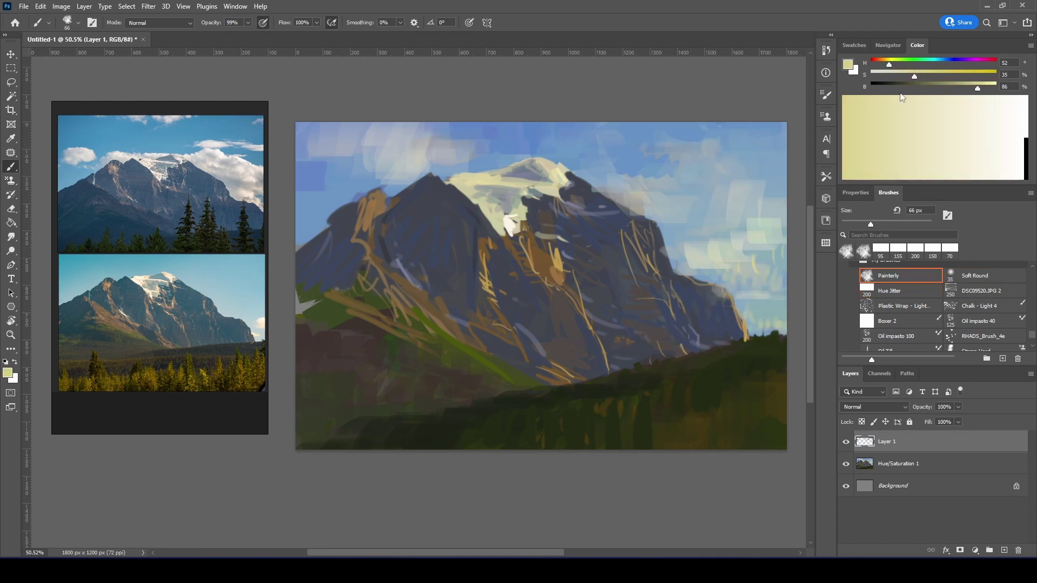
Step: Sample sky blues and a cream cloud tone with the brush enlarged to 81 px
{"action": "left_click", "coordinate": [635, 196], "text": "alt"}
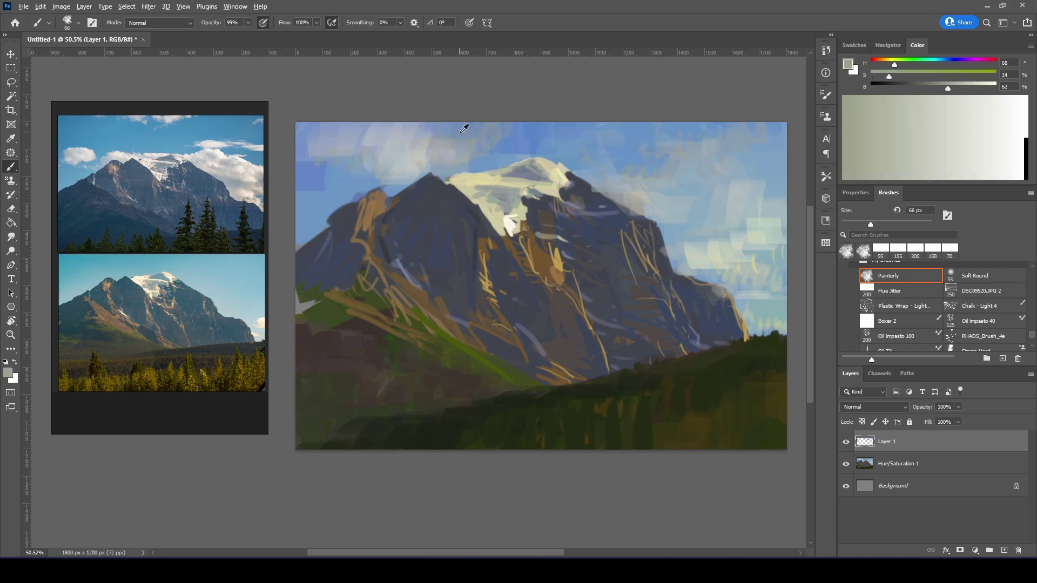
{"action": "left_click", "coordinate": [463, 130], "text": "alt"}
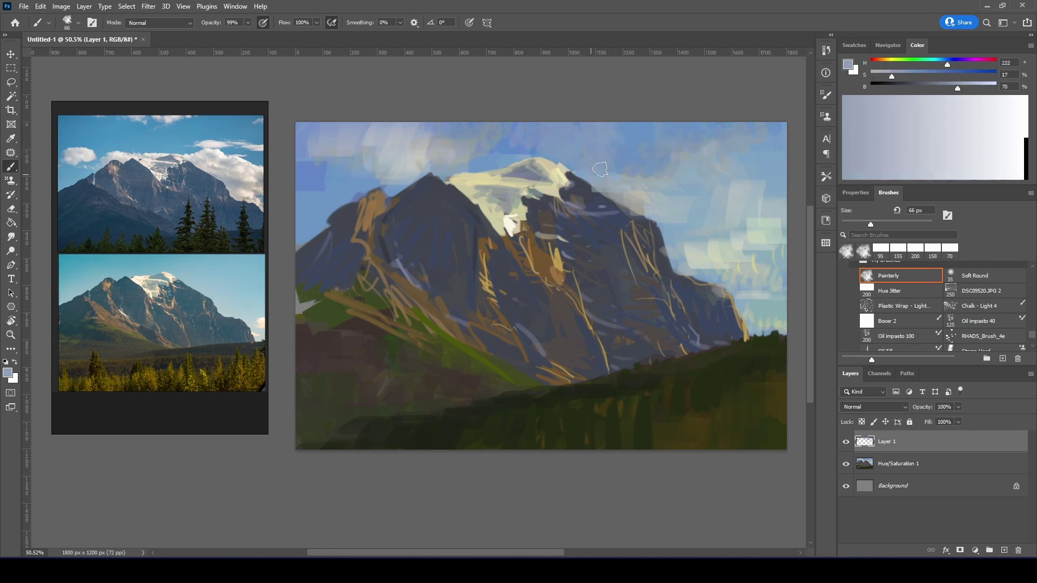
{"action": "key", "text": "bracketright"}
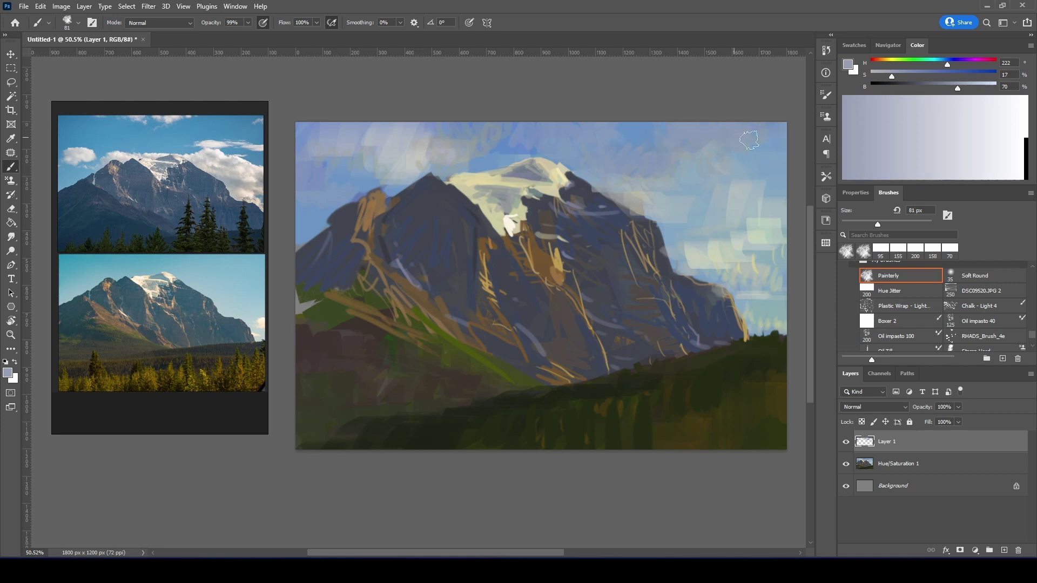
{"action": "left_click", "coordinate": [750, 140], "text": "alt"}
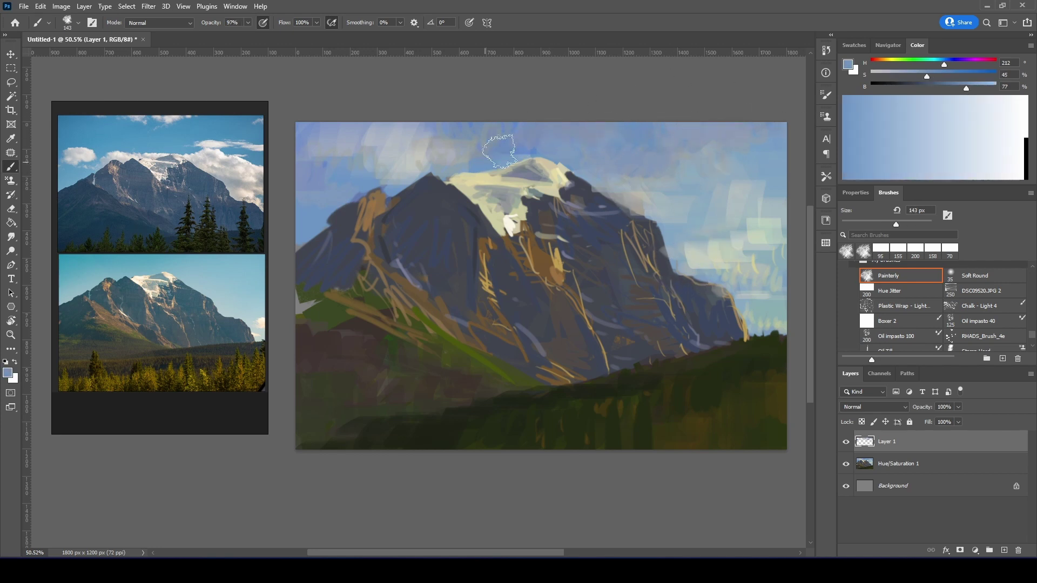
{"action": "left_click", "coordinate": [721, 145], "text": "alt"}
{"action": "left_click", "coordinate": [890, 78]}
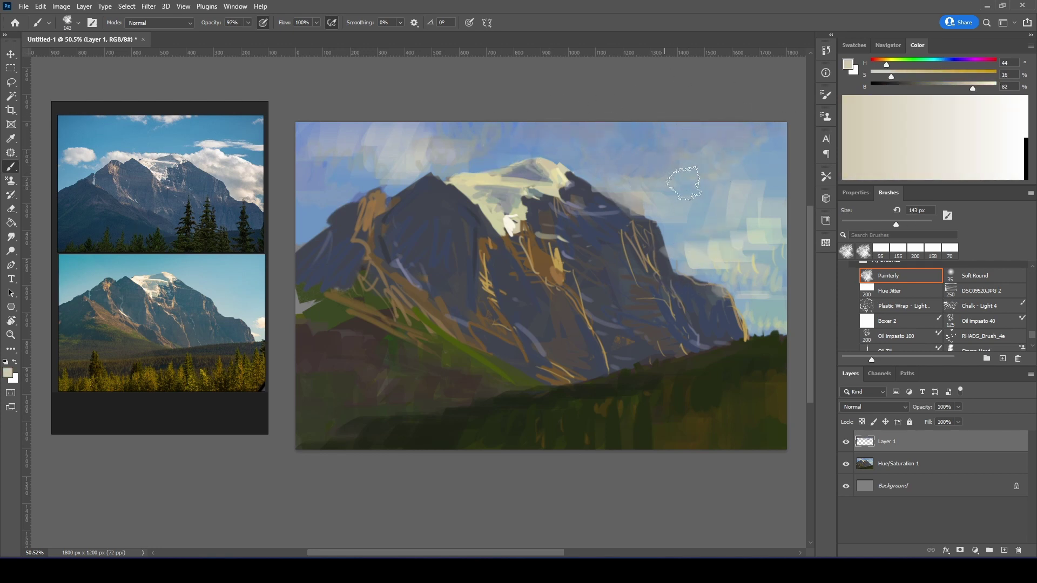
Step: Shrink the brush to 57 px and tune the cloud colour to a saturated pinkish cream
{"action": "key", "text": "bracketleft"}
{"action": "key", "text": "bracketleft"}
{"action": "key", "text": "bracketleft"}
{"action": "left_click", "coordinate": [562, 178], "text": "alt"}
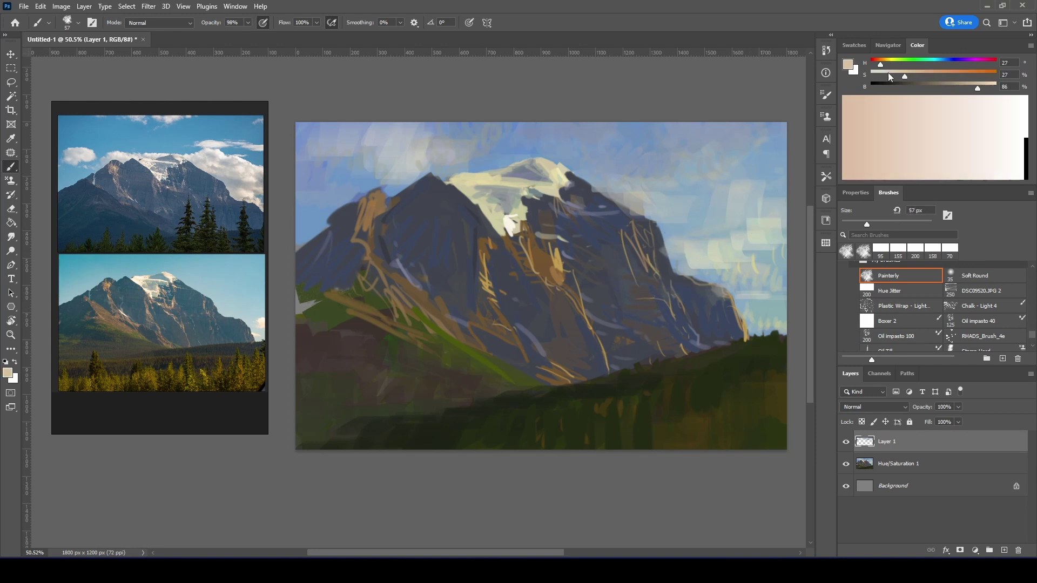
{"action": "left_click", "coordinate": [557, 177], "text": "alt"}
{"action": "left_click", "coordinate": [902, 75]}
{"action": "left_click", "coordinate": [366, 142], "text": "alt"}
Step: Pick a desaturated dark mountain blue at 80 px, then add a Curves adjustment layer
{"action": "key", "text": "period"}
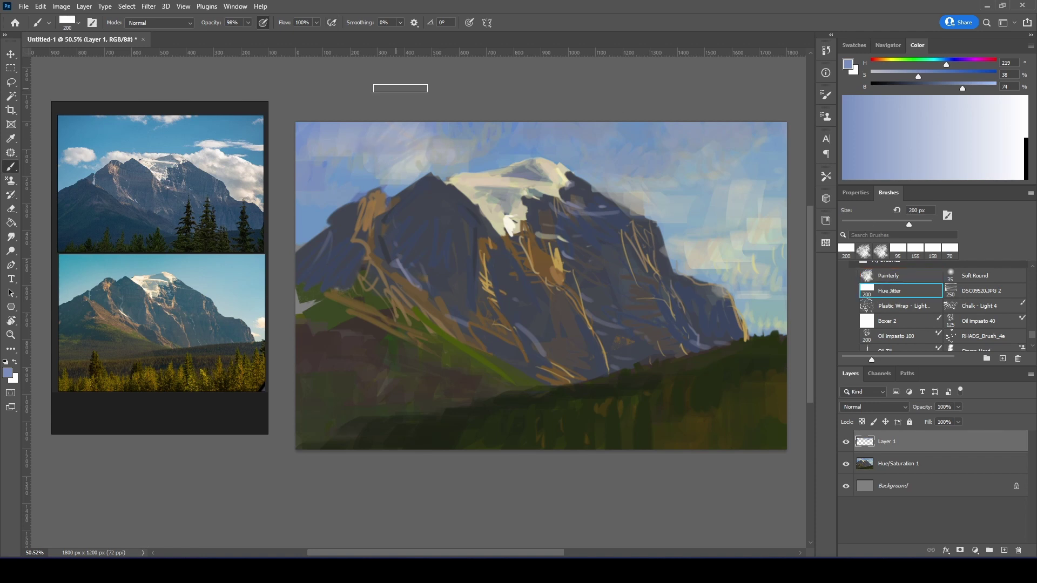
{"action": "left_click", "coordinate": [705, 309], "text": "alt"}
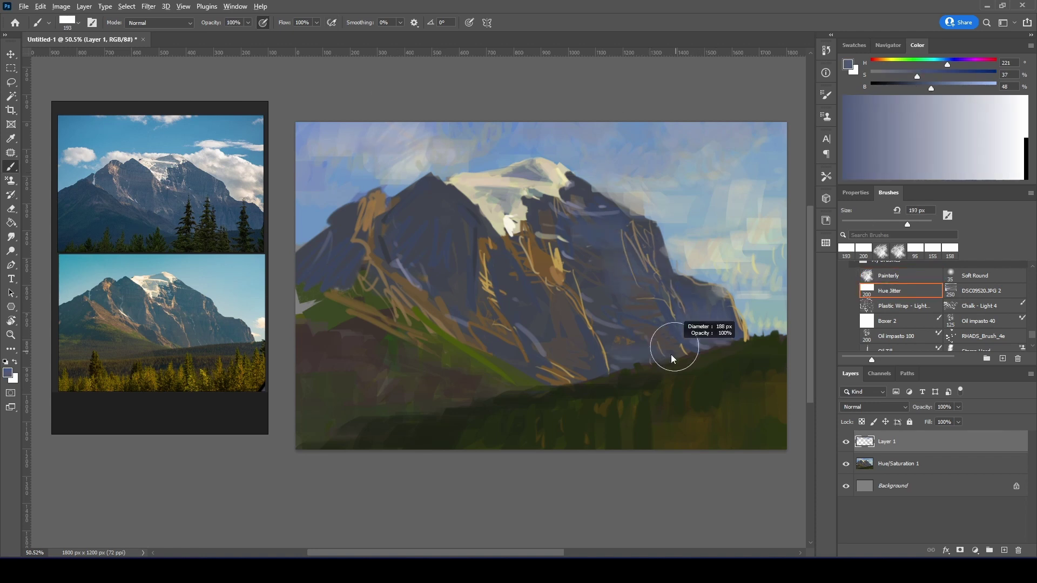
{"action": "key", "text": "comma"}
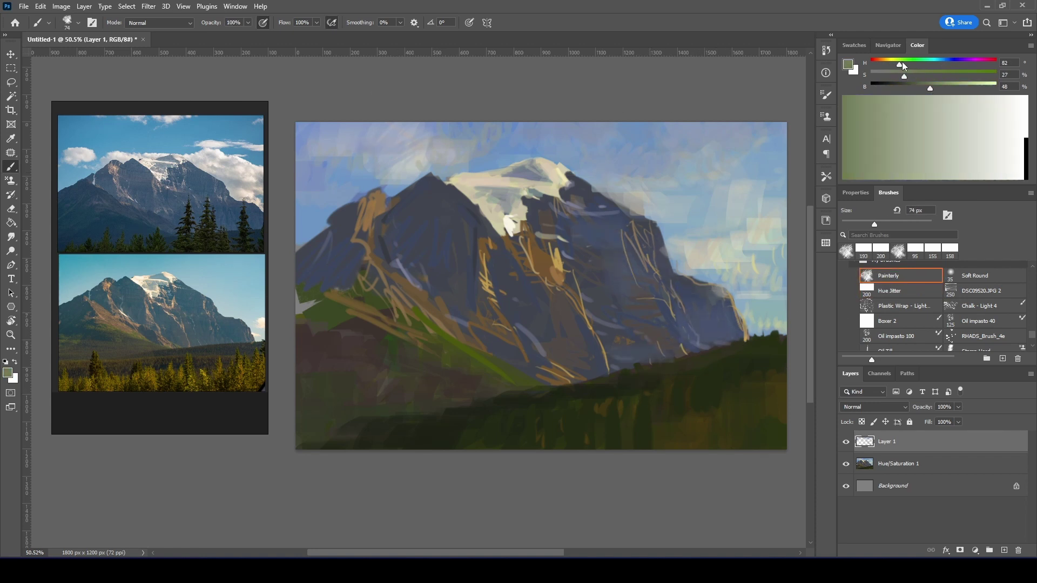
{"action": "left_click", "coordinate": [740, 336], "text": "alt"}
{"action": "left_click", "coordinate": [460, 226], "text": "alt"}
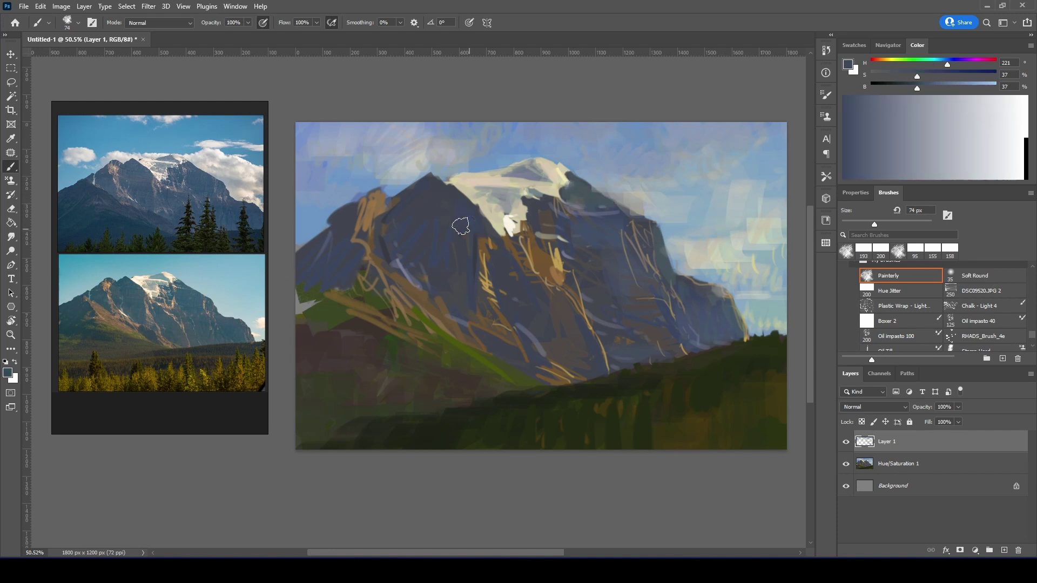
{"action": "left_click_drag", "start_coordinate": [916, 77], "coordinate": [896, 78]}
{"action": "key", "text": "bracketleft"}
{"action": "key", "text": "bracketleft"}
{"action": "key", "text": "bracketleft"}
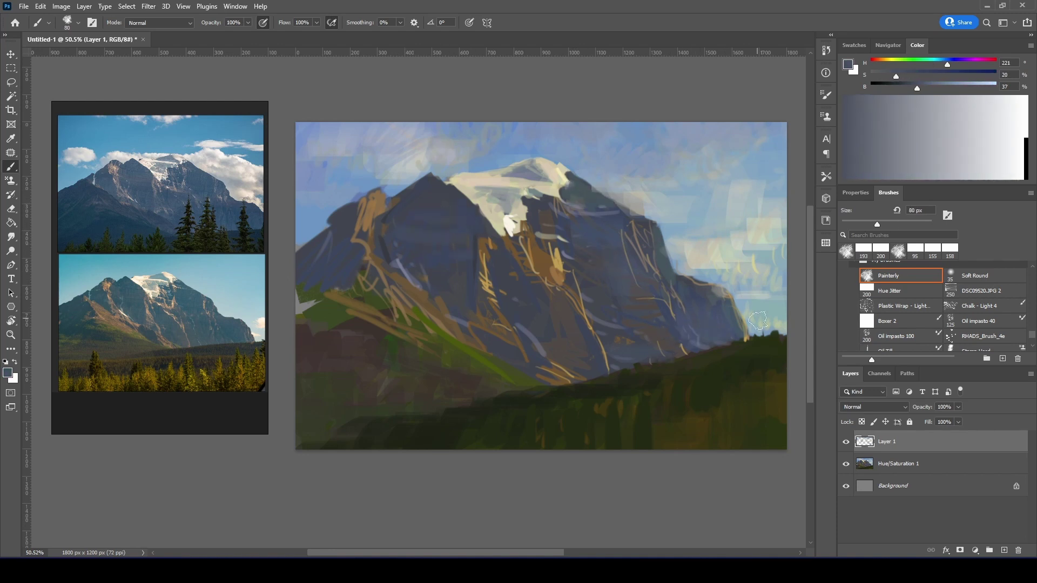
{"action": "left_click", "coordinate": [975, 551]}
Step: Darken with Curves 1, invert its mask, and paint it back over the lower-right foreground
{"action": "left_click", "coordinate": [894, 439]}
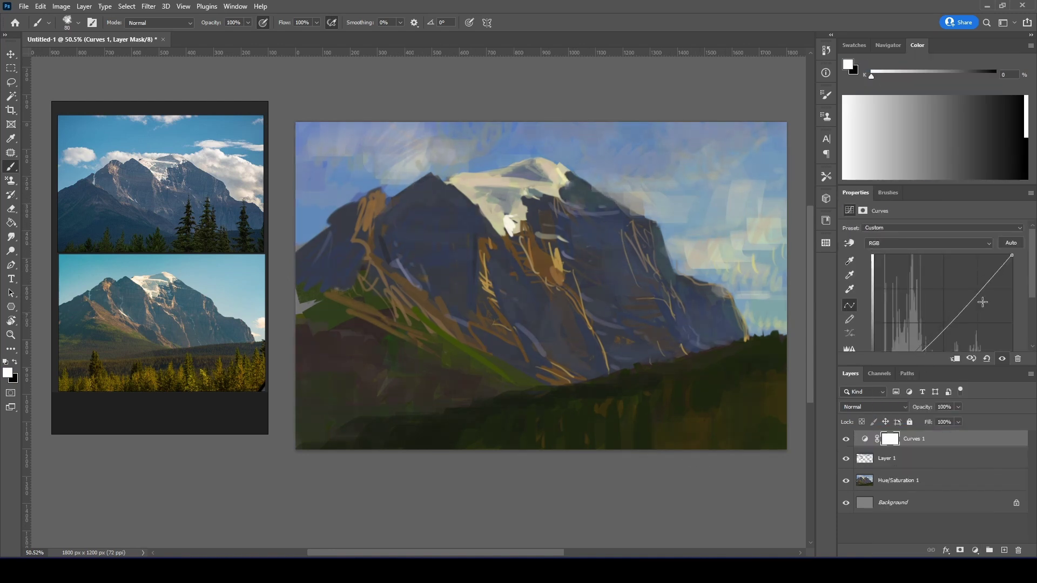
{"action": "left_click", "coordinate": [991, 254]}
{"action": "left_click_drag", "start_coordinate": [914, 316], "coordinate": [907, 346]}
{"action": "key", "text": "ctrl+i"}
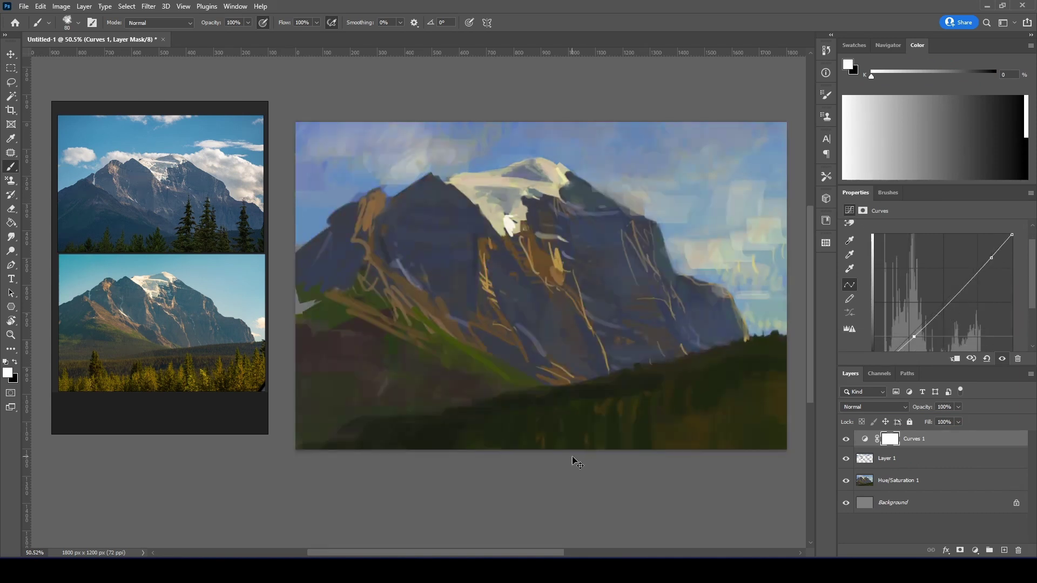
{"action": "left_click", "coordinate": [888, 192]}
{"action": "left_click", "coordinate": [975, 276]}
{"action": "left_click_drag", "start_coordinate": [637, 389], "coordinate": [708, 412]}
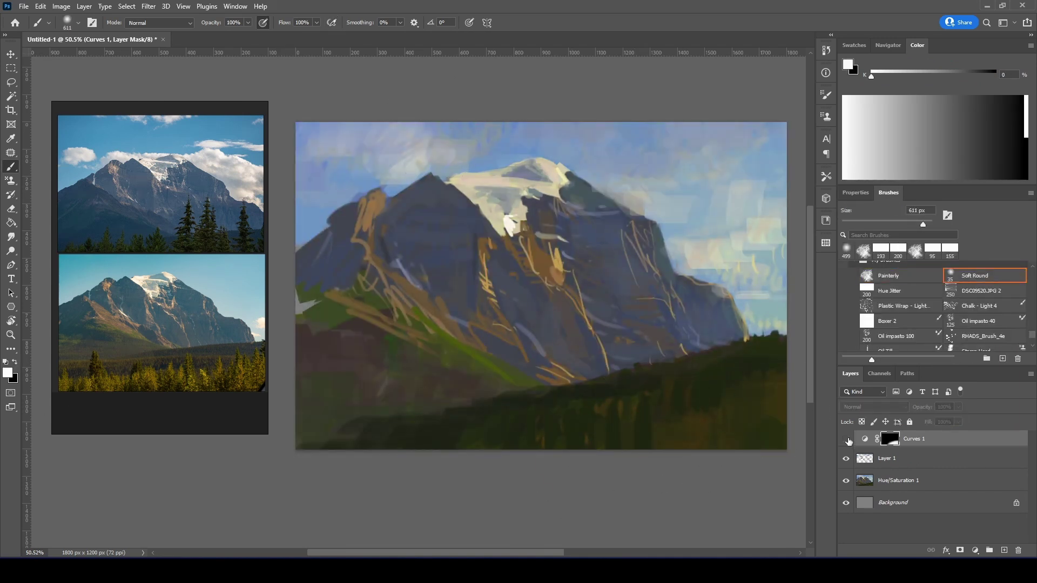
{"action": "left_click_drag", "start_coordinate": [729, 378], "coordinate": [778, 411]}
Step: Add an S-curve Curves 2 masked to the mountain's right face, then merge into one layer
{"action": "left_click", "coordinate": [975, 550]}
{"action": "left_click", "coordinate": [894, 438]}
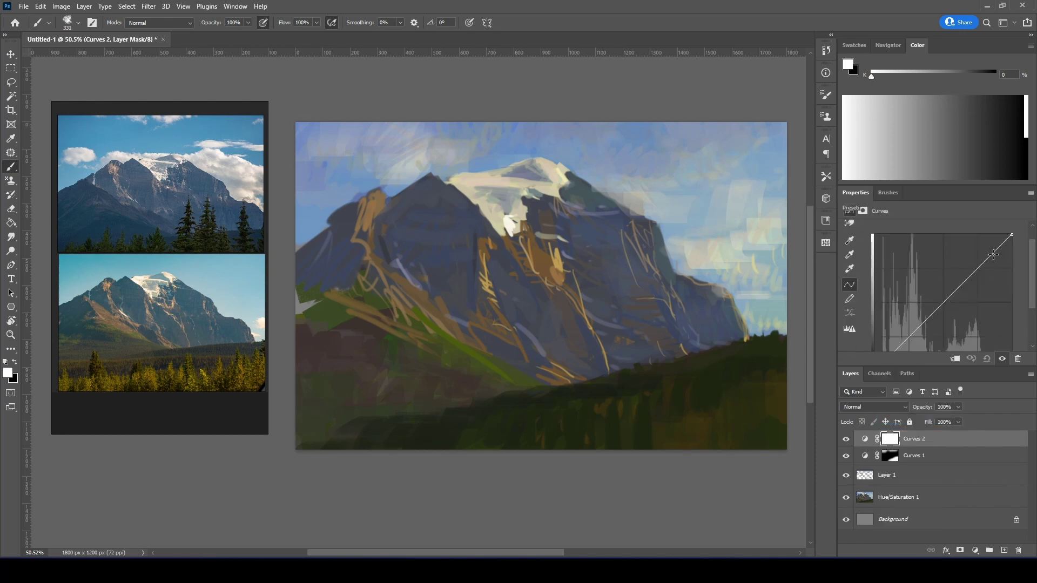
{"action": "left_click_drag", "start_coordinate": [988, 265], "coordinate": [988, 247]}
{"action": "left_click_drag", "start_coordinate": [910, 334], "coordinate": [897, 344]}
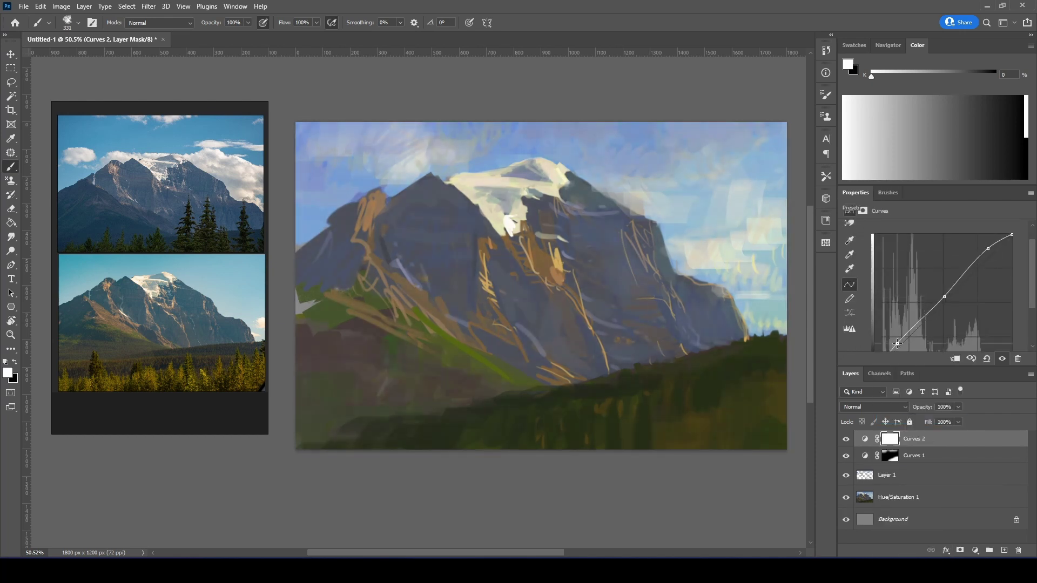
{"action": "key", "text": "ctrl+i"}
{"action": "left_click", "coordinate": [888, 192]}
{"action": "left_click", "coordinate": [975, 275]}
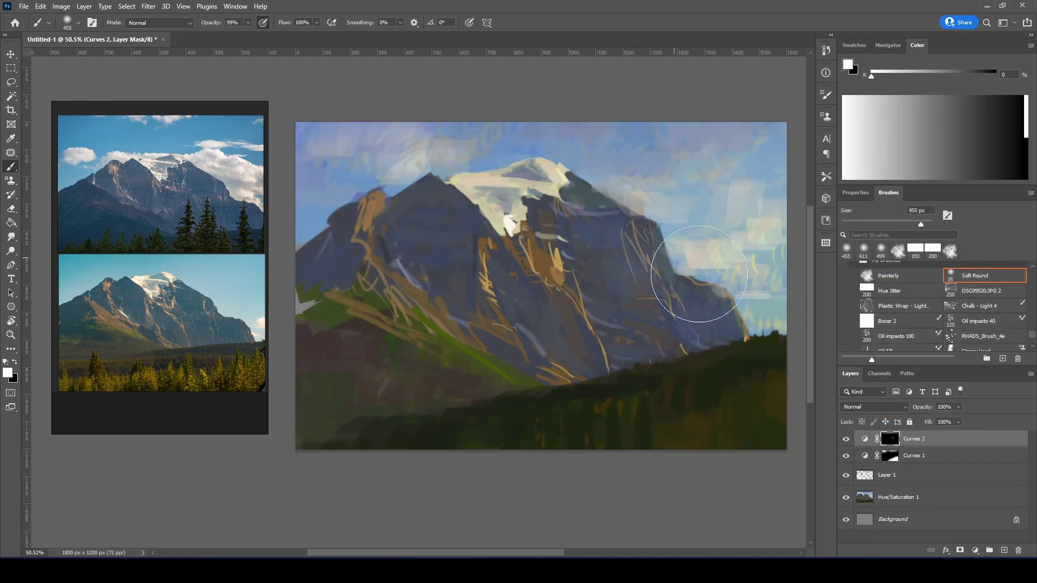
{"action": "mouse_move", "coordinate": [512, 235]}
{"action": "left_mouse_down"}
{"action": "mouse_move", "coordinate": [638, 266]}
{"action": "mouse_move", "coordinate": [555, 359]}
{"action": "left_mouse_up"}
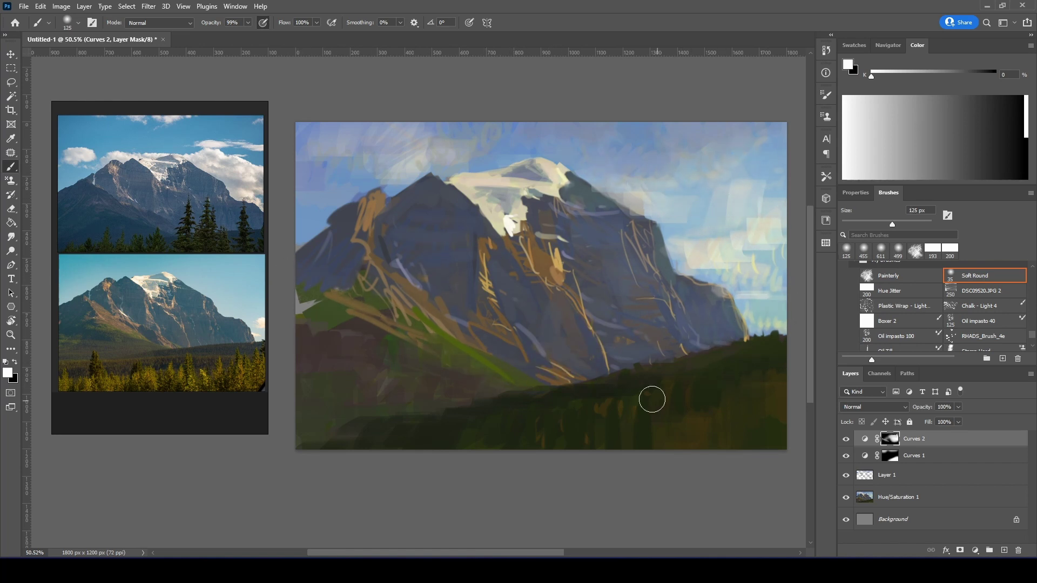
{"action": "key", "text": "comma"}
{"action": "left_click", "coordinate": [805, 417]}
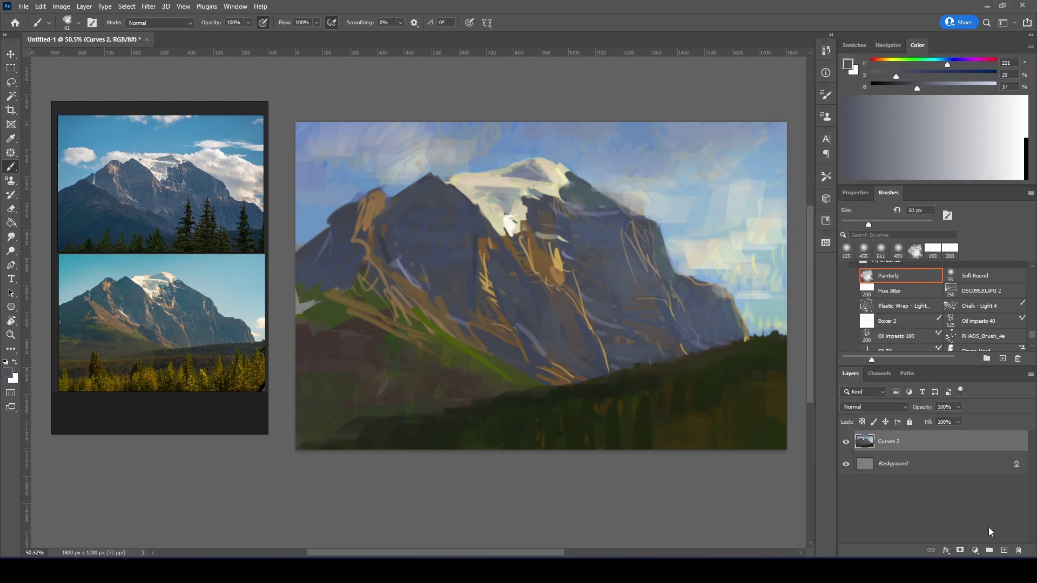
Step: Lasso the mountain and copy it onto its own new layer
{"action": "key", "text": "ctrl+shift+alt+n"}
{"action": "key", "text": "alt+bracketleft"}
{"action": "key", "text": "l"}
{"action": "mouse_move", "coordinate": [505, 133]}
{"action": "left_mouse_down"}
{"action": "mouse_move", "coordinate": [520, 411]}
{"action": "mouse_move", "coordinate": [506, 134]}
{"action": "left_mouse_up"}
{"action": "key", "text": "ctrl+j"}
Step: Free-transform the mountain copy, skewing its corners to tilt and slightly widen it
{"action": "key", "text": "ctrl+t"}
{"action": "left_click_drag", "start_coordinate": [780, 137], "coordinate": [774, 133]}
{"action": "left_click_drag", "start_coordinate": [308, 412], "coordinate": [310, 410]}
{"action": "left_click_drag", "start_coordinate": [780, 412], "coordinate": [788, 409]}
{"action": "left_click_drag", "start_coordinate": [308, 137], "coordinate": [309, 133]}
{"action": "left_click_drag", "start_coordinate": [642, 266], "coordinate": [643, 267]}
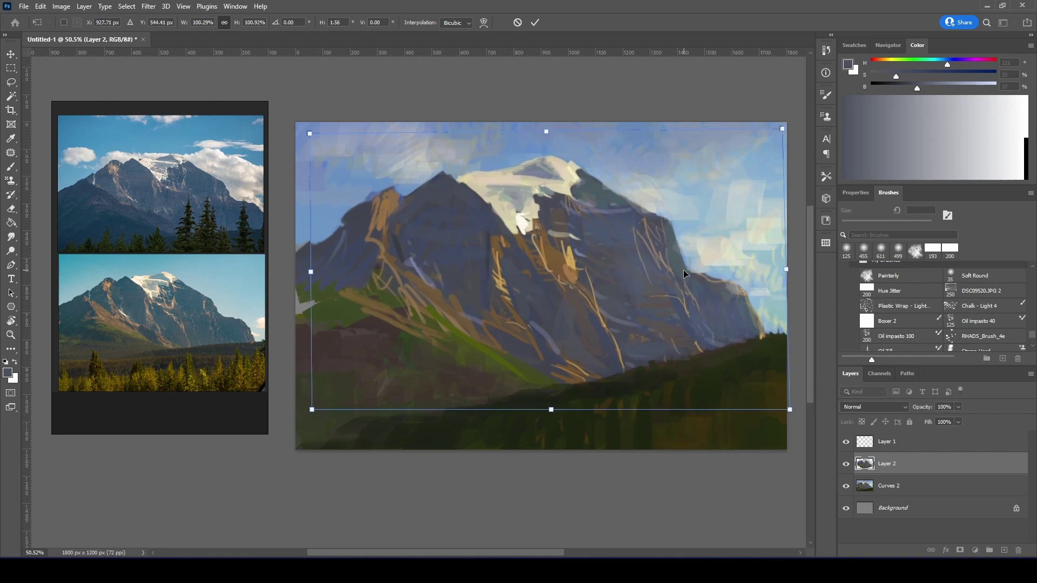
{"action": "key", "text": "Return"}
{"action": "key", "text": "l"}
{"action": "key", "text": "ctrl+t"}
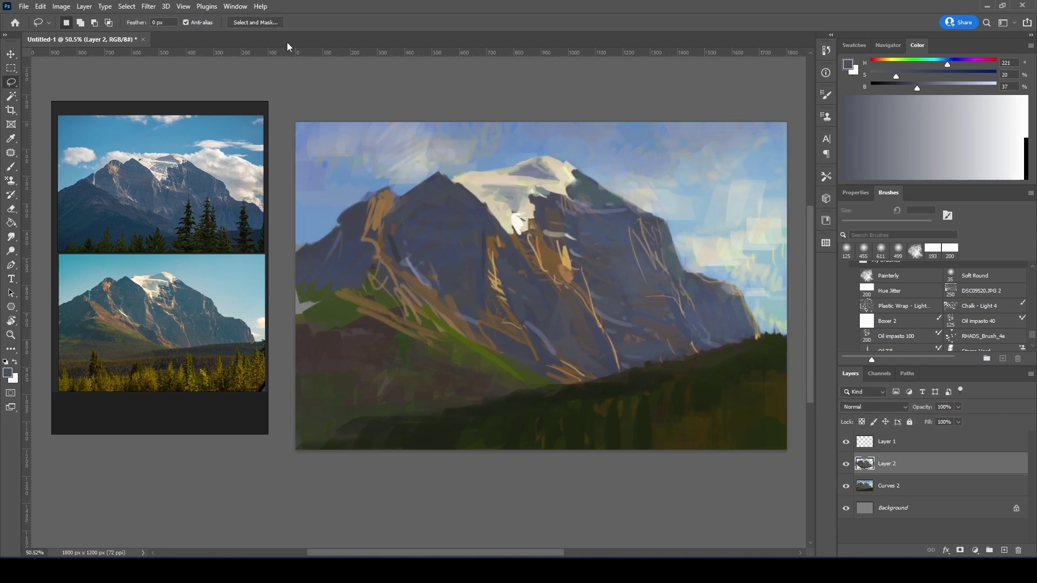
{"action": "key", "text": "Return"}
Step: Flip the canvas horizontally, then paint dark and olive greens into the forest on Layer 1
{"action": "key", "text": "alt+bracketright"}
{"action": "key", "text": "b"}
{"action": "left_click", "coordinate": [490, 417], "text": "alt"}
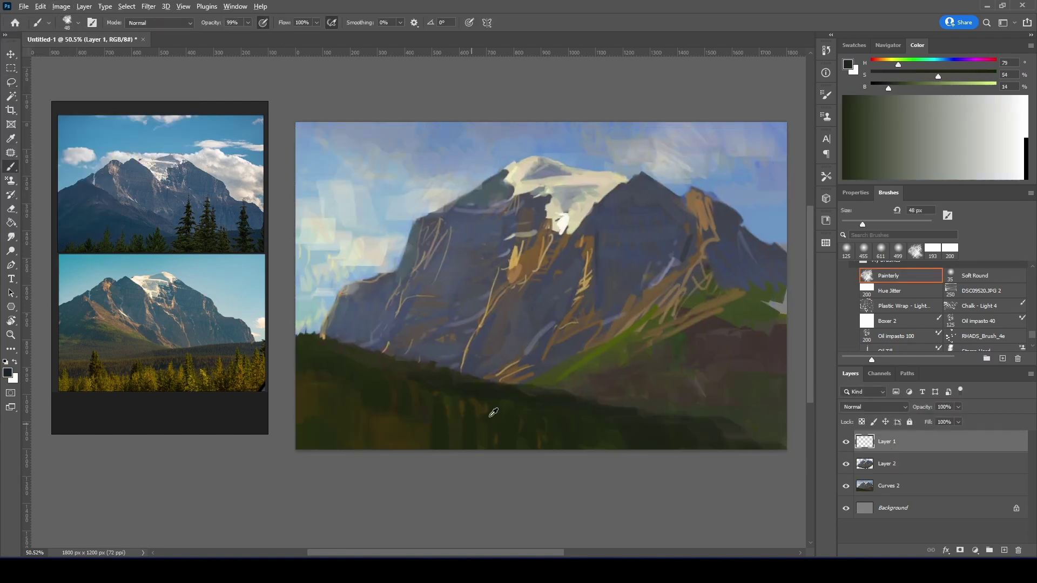
{"action": "left_click", "coordinate": [447, 387], "text": "alt"}
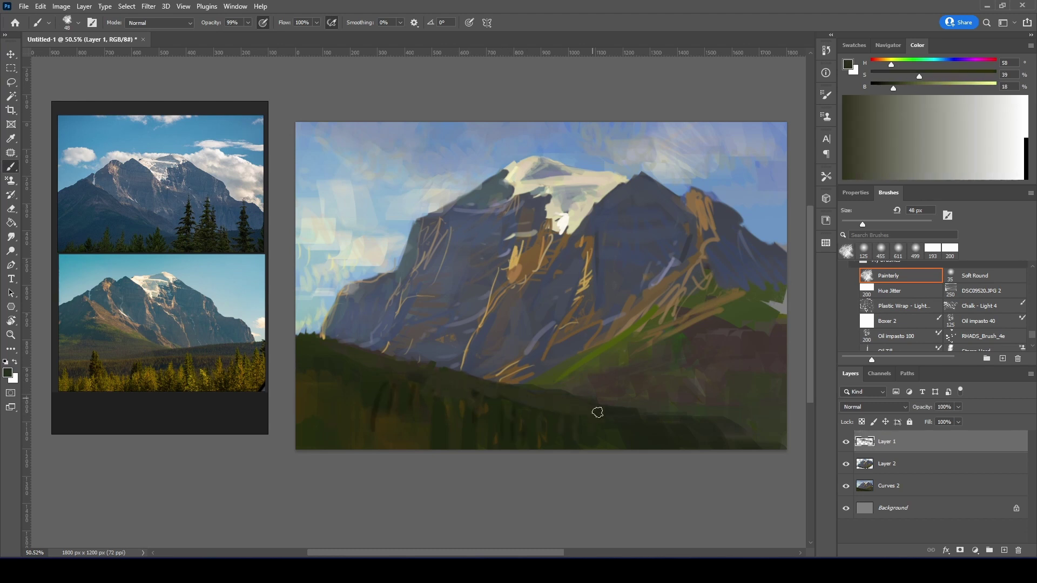
{"action": "left_click", "coordinate": [625, 417], "text": "alt"}
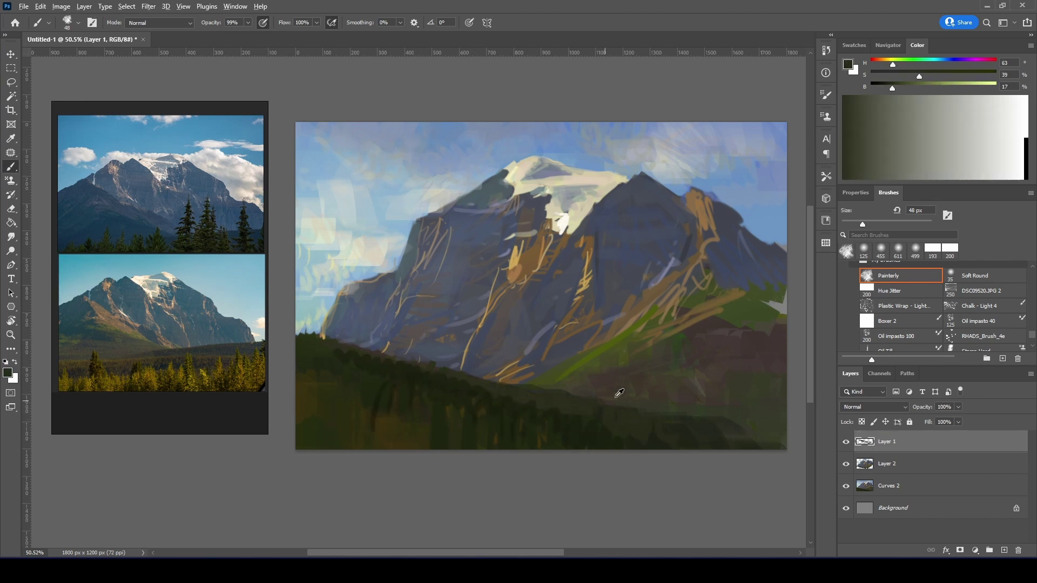
{"action": "left_click", "coordinate": [619, 392], "text": "alt"}
{"action": "left_click", "coordinate": [778, 287], "text": "alt"}
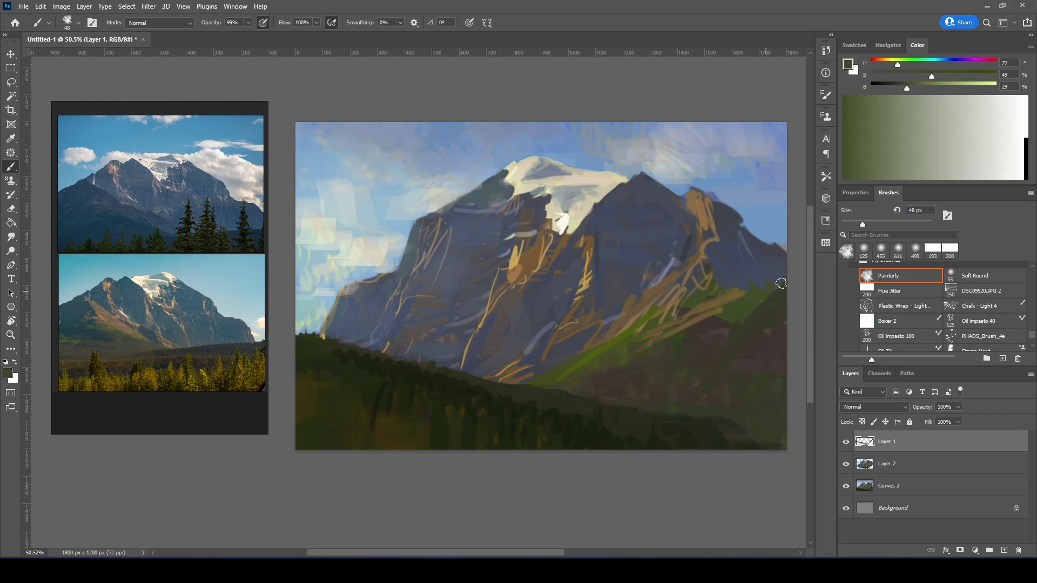
Step: Add near-white highlights and light, mid and dark tan rock streaks on the mountain
{"action": "left_click", "coordinate": [574, 213], "text": "alt"}
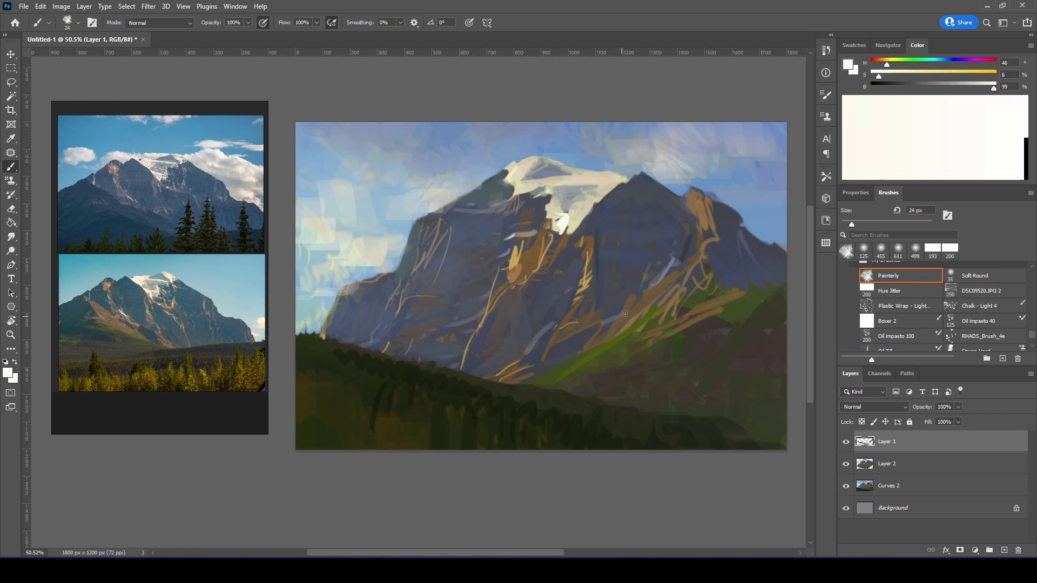
{"action": "left_click", "coordinate": [473, 305], "text": "alt"}
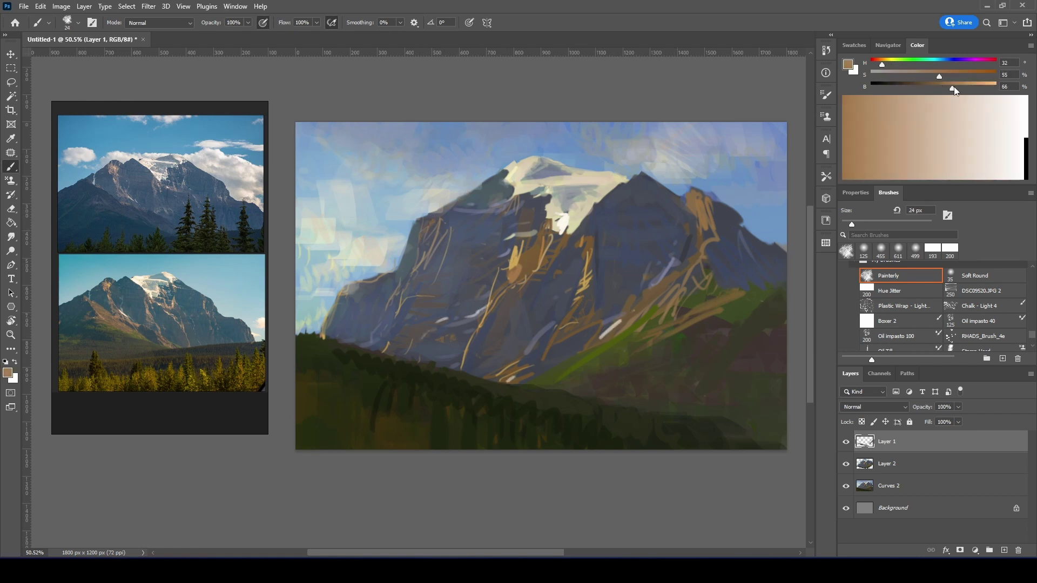
{"action": "left_click", "coordinate": [646, 296], "text": "alt"}
{"action": "left_click", "coordinate": [515, 272], "text": "alt"}
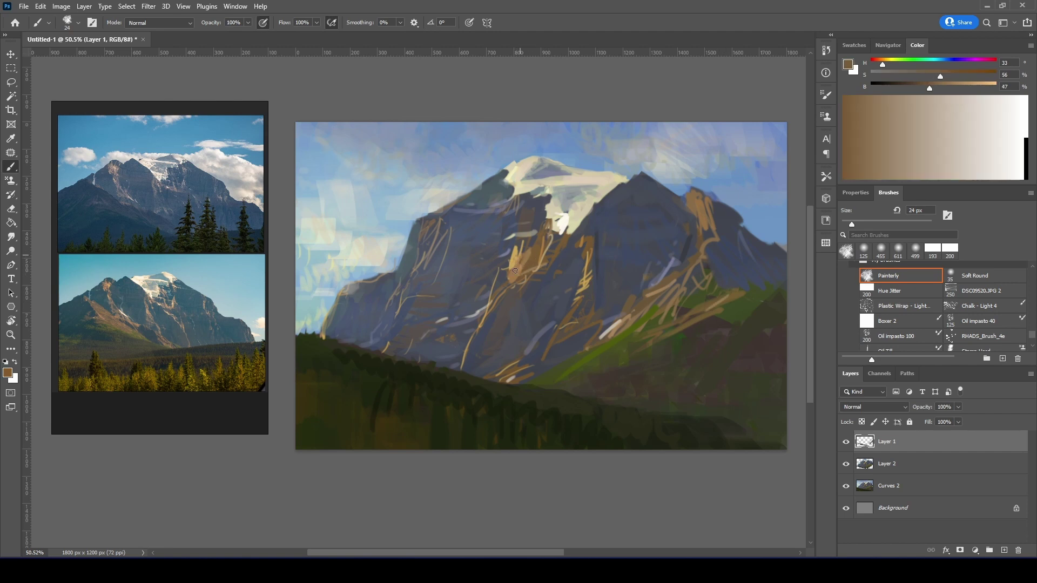
{"action": "left_click", "coordinate": [703, 207], "text": "alt"}
Step: Flip the canvas back, paint a dark blue-grey stroke along the mountain's right edge, and sample sky blue
{"action": "key", "text": "h"}
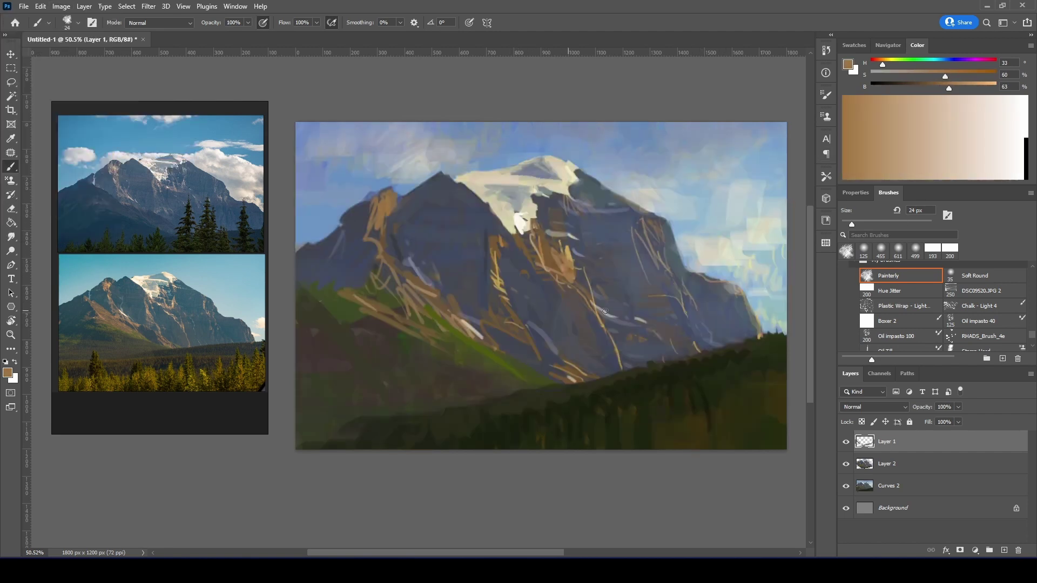
{"action": "left_click", "coordinate": [700, 306], "text": "alt"}
{"action": "left_click_drag", "start_coordinate": [755, 336], "coordinate": [743, 306]}
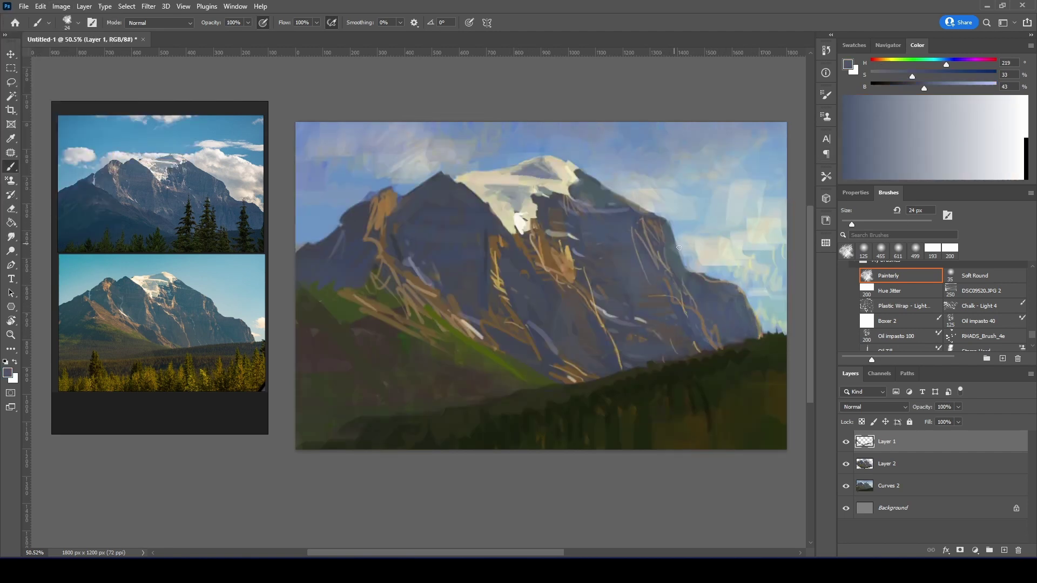
{"action": "left_click", "coordinate": [688, 227], "text": "alt"}
{"action": "left_click", "coordinate": [657, 215], "text": "alt"}
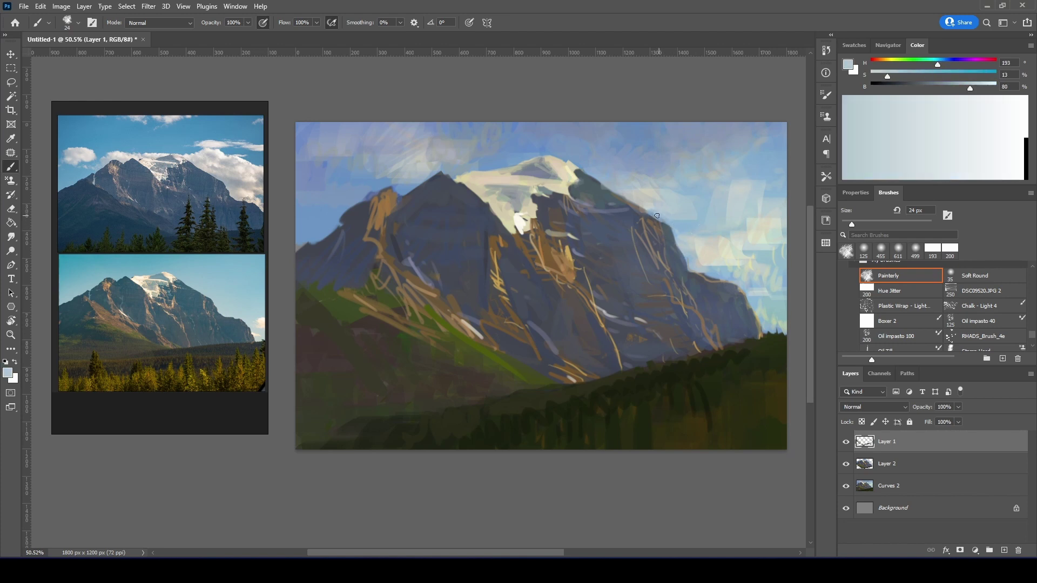
Step: Mix a brighter blue-grey and set the Painterly brush to 38 px
{"action": "left_click", "coordinate": [603, 189], "text": "alt"}
{"action": "left_click", "coordinate": [677, 248], "text": "alt"}
{"action": "left_click", "coordinate": [456, 252], "text": "alt"}
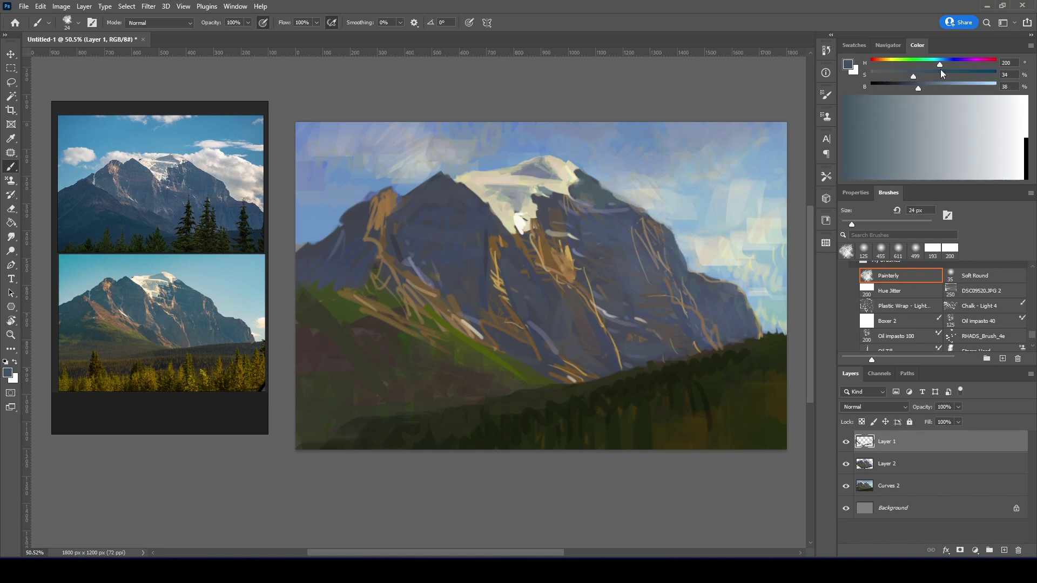
{"action": "left_click", "coordinate": [619, 273], "text": "alt"}
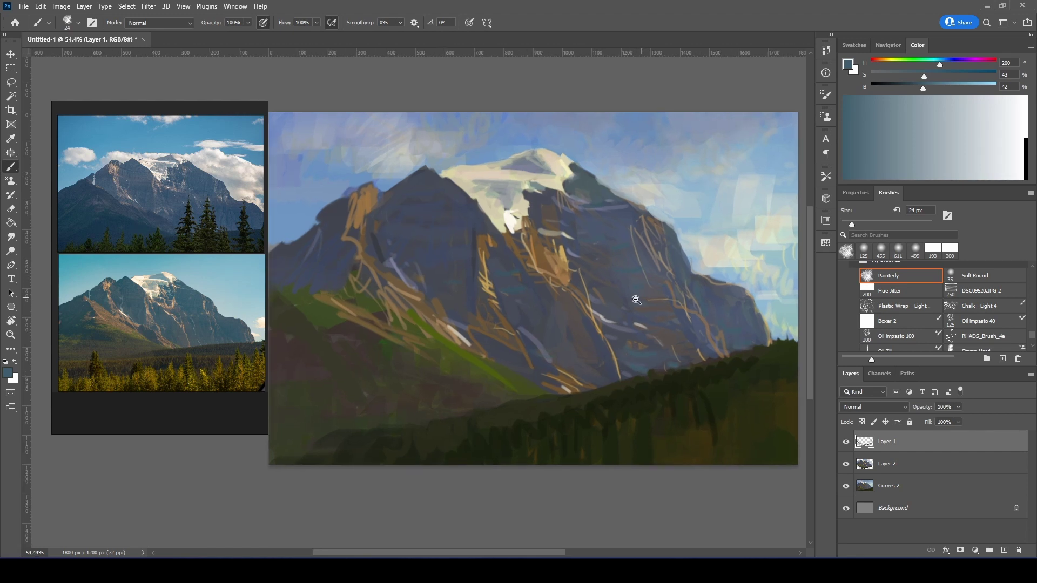
{"action": "left_click", "coordinate": [378, 162], "text": "alt"}
{"action": "key", "text": "period"}
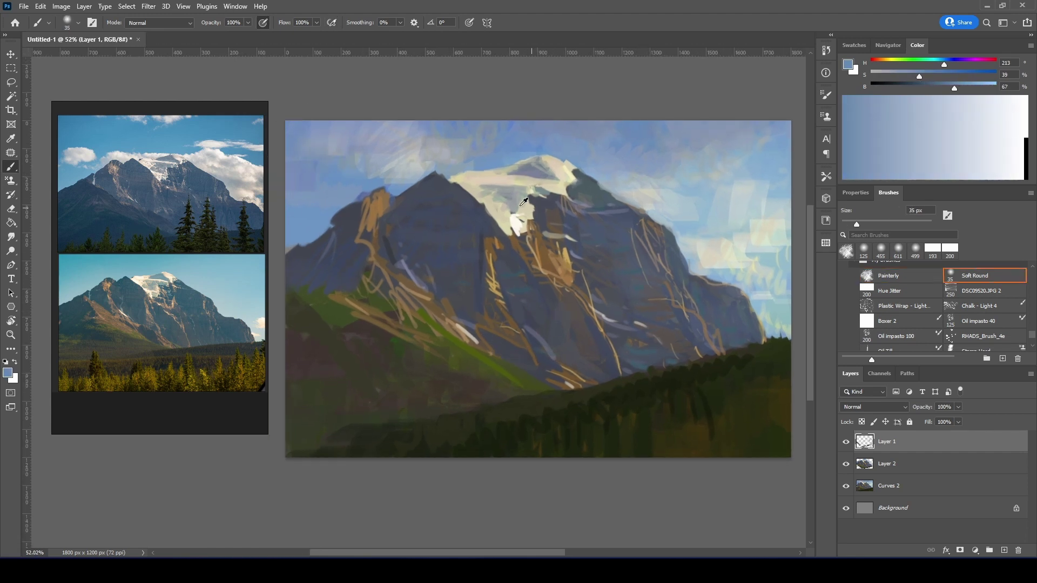
{"action": "left_click", "coordinate": [897, 275]}
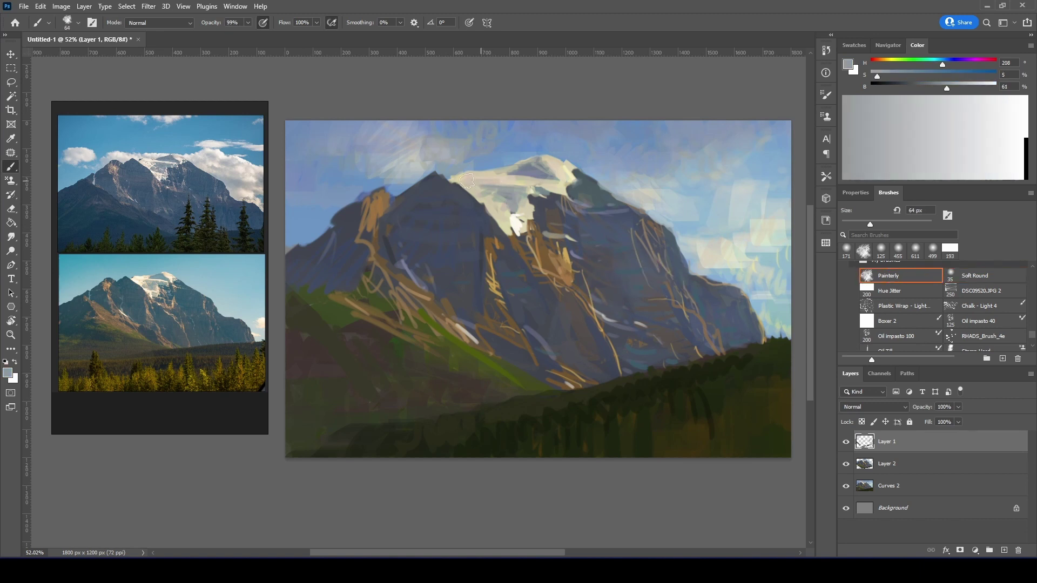
{"action": "left_click_drag", "start_coordinate": [467, 181], "coordinate": [487, 189]}
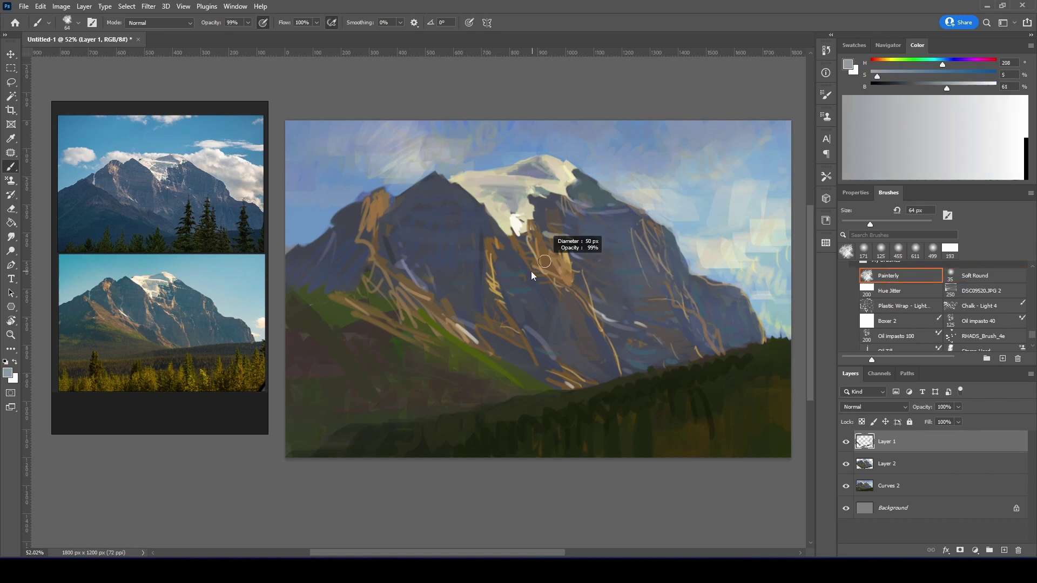
Step: Broaden the snow cap with grey-blues, warm light greys, bright snow and a lighter bluish tone
{"action": "left_click", "coordinate": [555, 171], "text": "alt"}
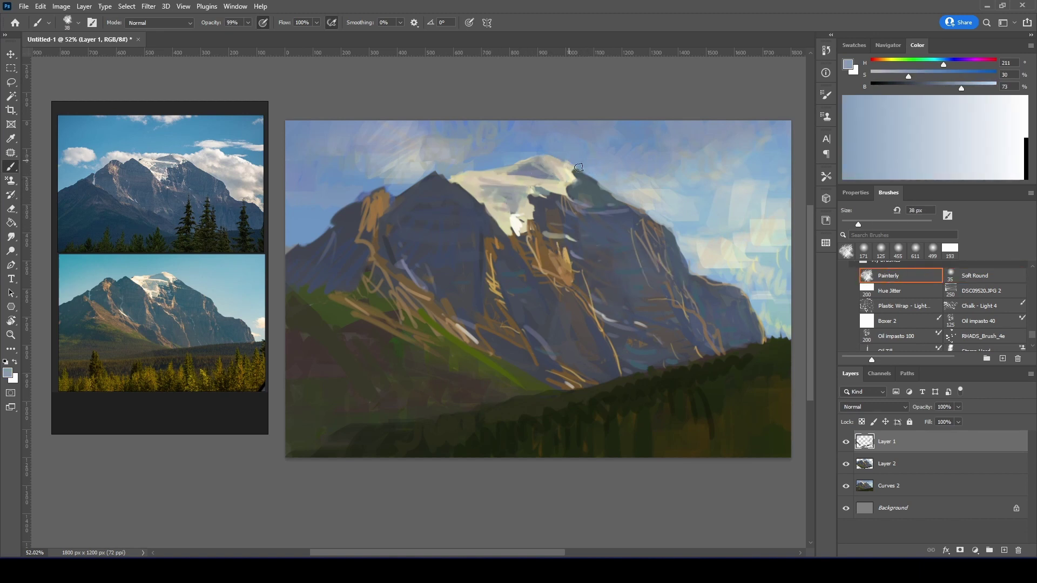
{"action": "left_click", "coordinate": [551, 166], "text": "alt"}
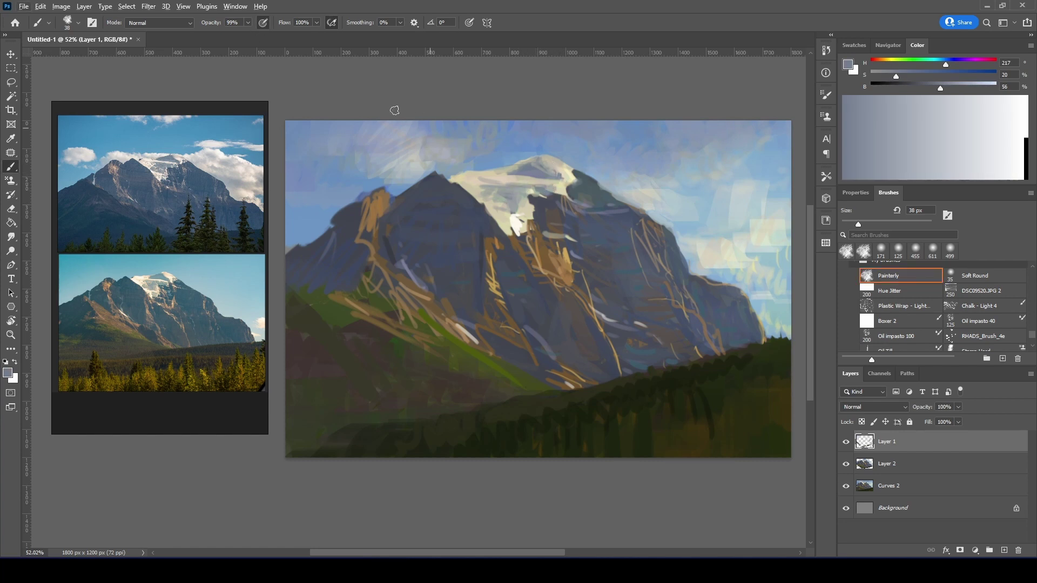
{"action": "left_click", "coordinate": [524, 217], "text": "alt"}
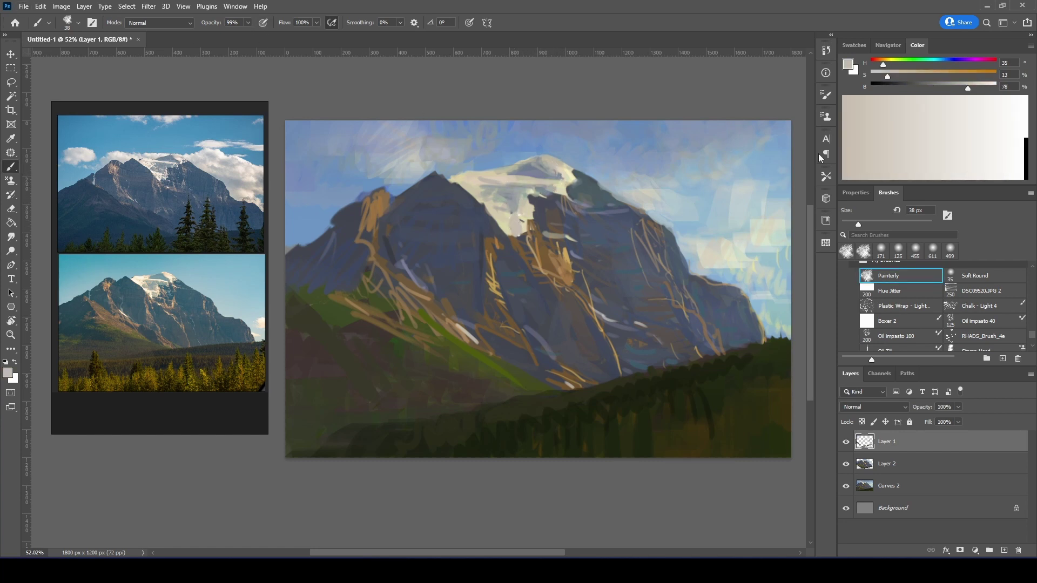
{"action": "left_click", "coordinate": [497, 222], "text": "alt"}
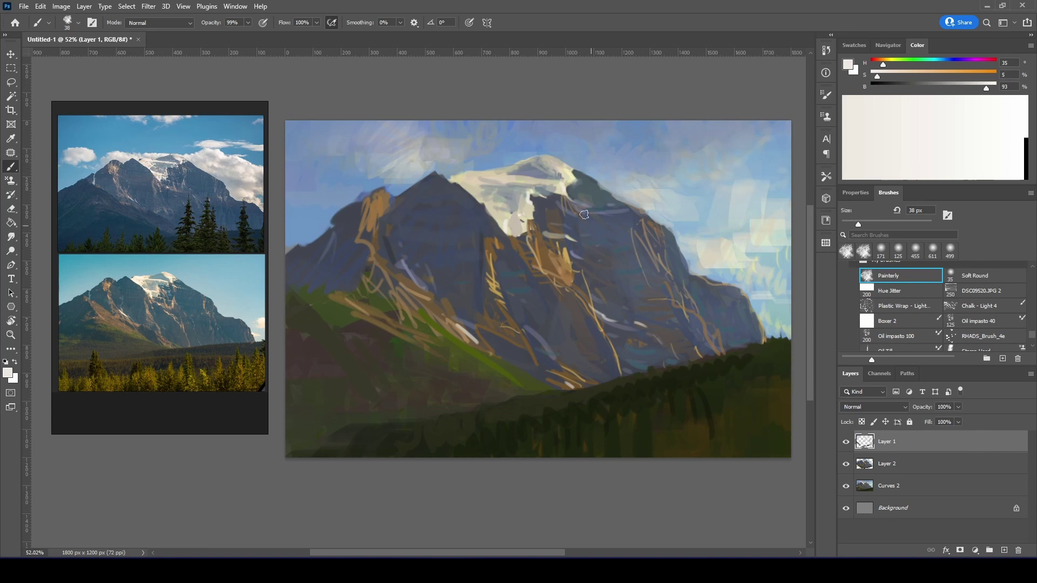
{"action": "left_click", "coordinate": [517, 216], "text": "alt"}
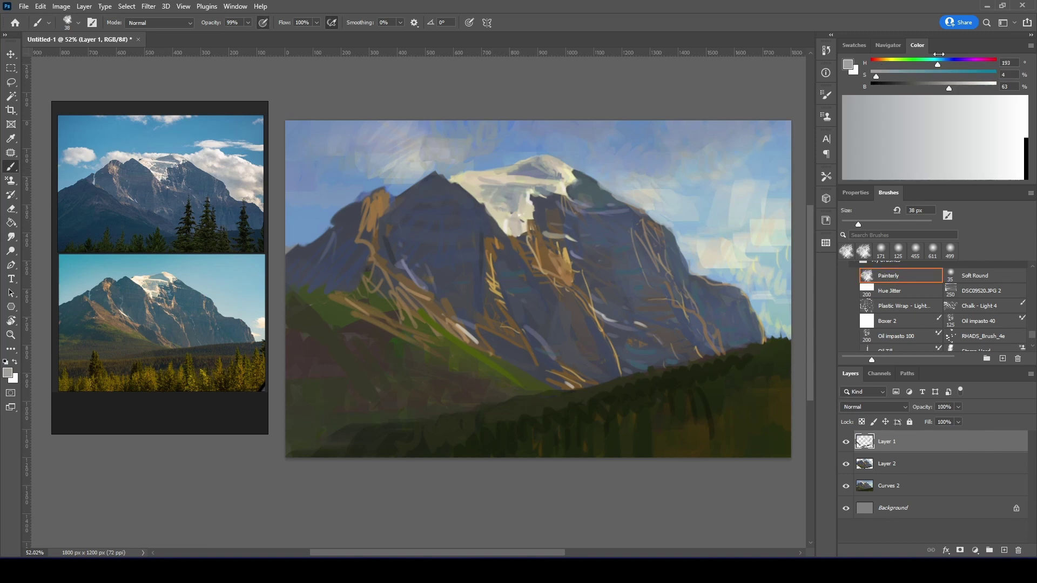
{"action": "left_click", "coordinate": [378, 127], "text": "alt"}
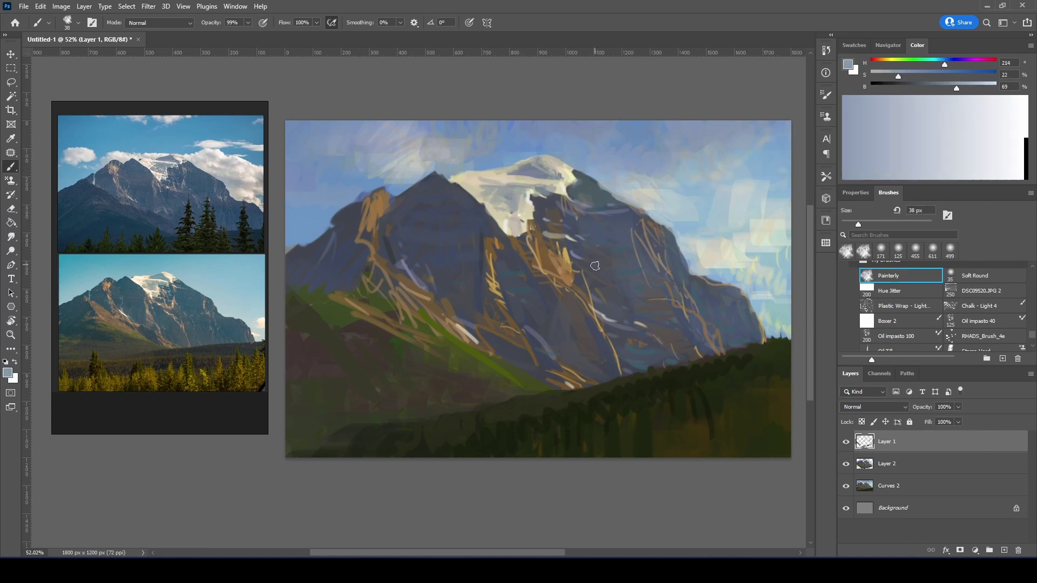
Step: Rework the rock faces in dark rock grey, blue-grey shadow and brown tones
{"action": "left_click", "coordinate": [401, 200], "text": "alt"}
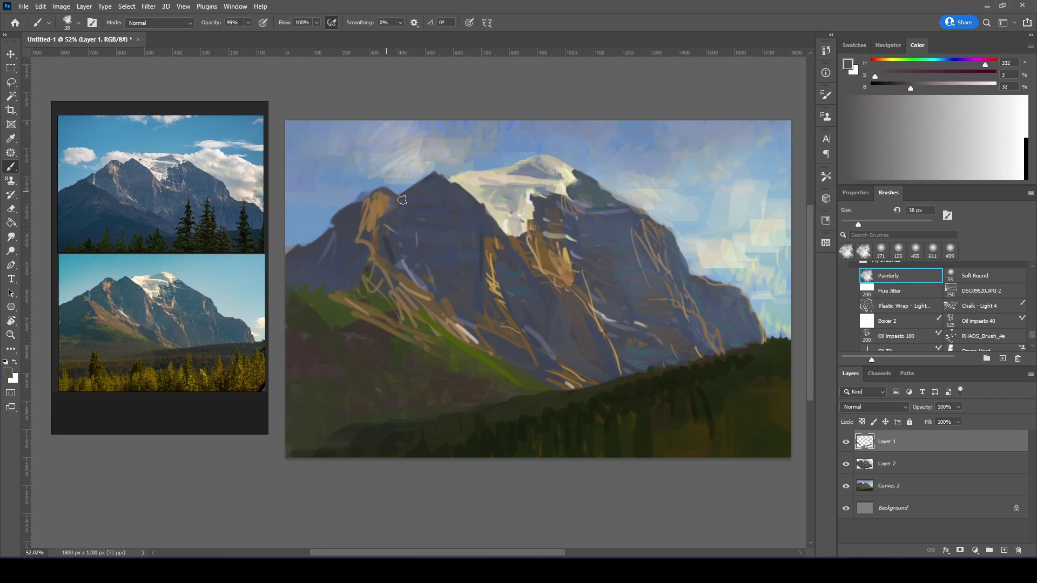
{"action": "left_click", "coordinate": [381, 189], "text": "alt"}
{"action": "left_click", "coordinate": [413, 188], "text": "alt"}
{"action": "left_click", "coordinate": [381, 194], "text": "alt"}
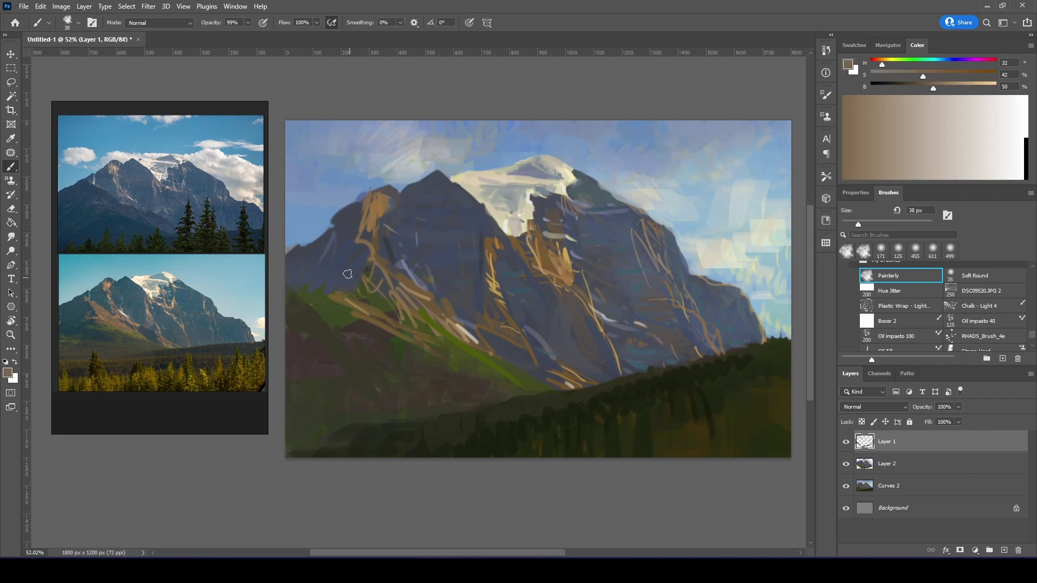
Step: Soften the lower-left slope with olive using the Hue Jitter brush, pick near-black, and add Layer 3
{"action": "key", "text": "period"}
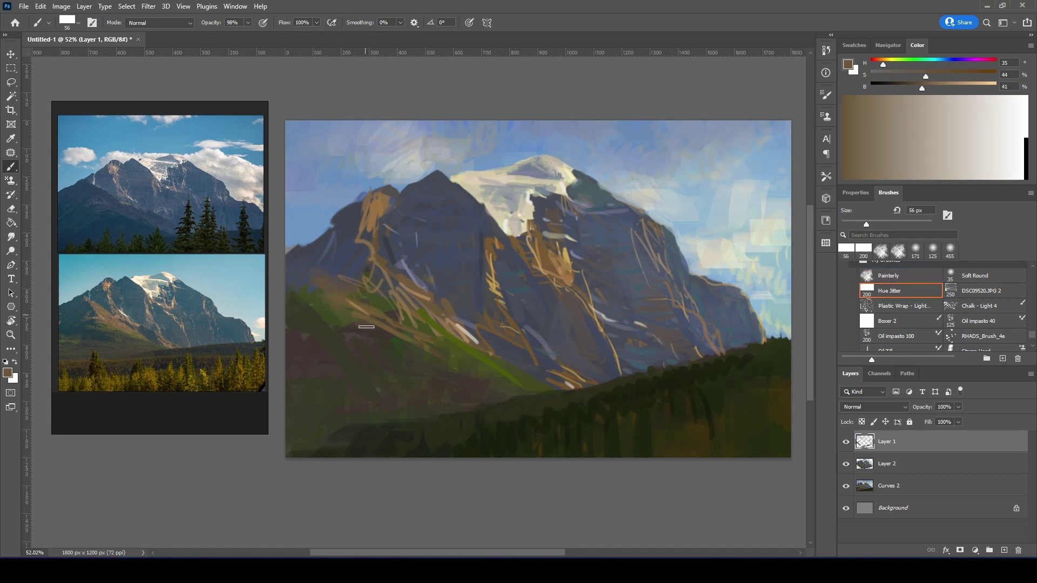
{"action": "left_click", "coordinate": [421, 349], "text": "alt"}
{"action": "left_click", "coordinate": [376, 305], "text": "alt"}
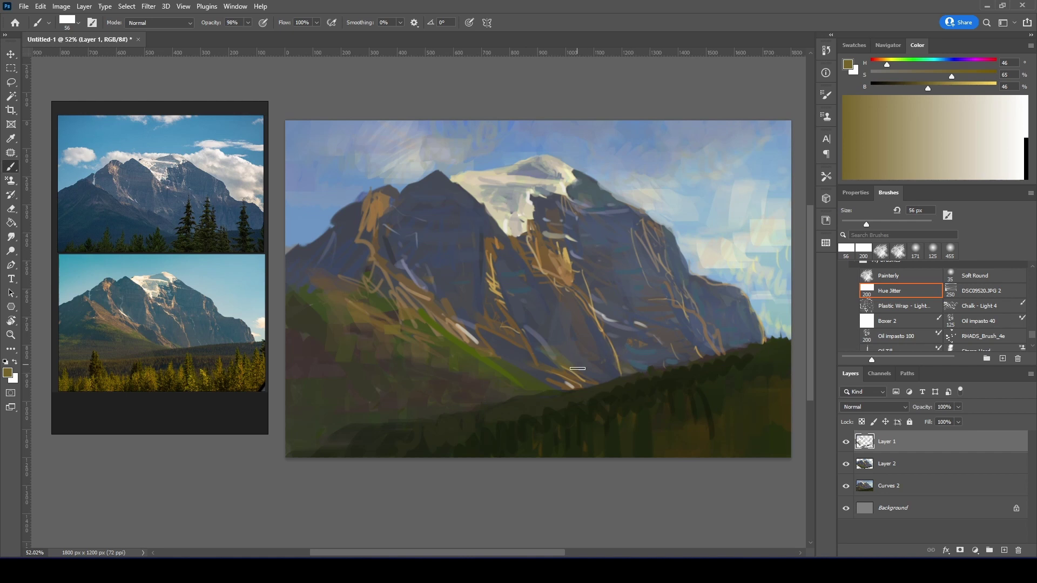
{"action": "left_click", "coordinate": [676, 424], "text": "alt"}
{"action": "key", "text": "comma"}
Step: On Layer 3, paint dark pine silhouettes across the centre and right foreground using sampled dark greens
{"action": "key", "text": "ctrl+shift+alt+n"}
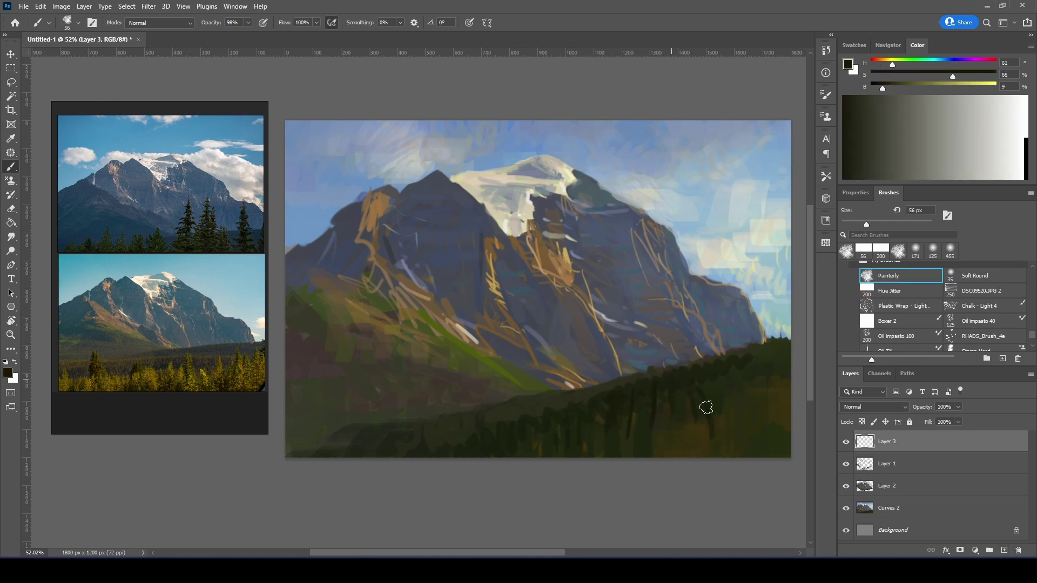
{"action": "left_click_drag", "start_coordinate": [590, 398], "coordinate": [592, 381]}
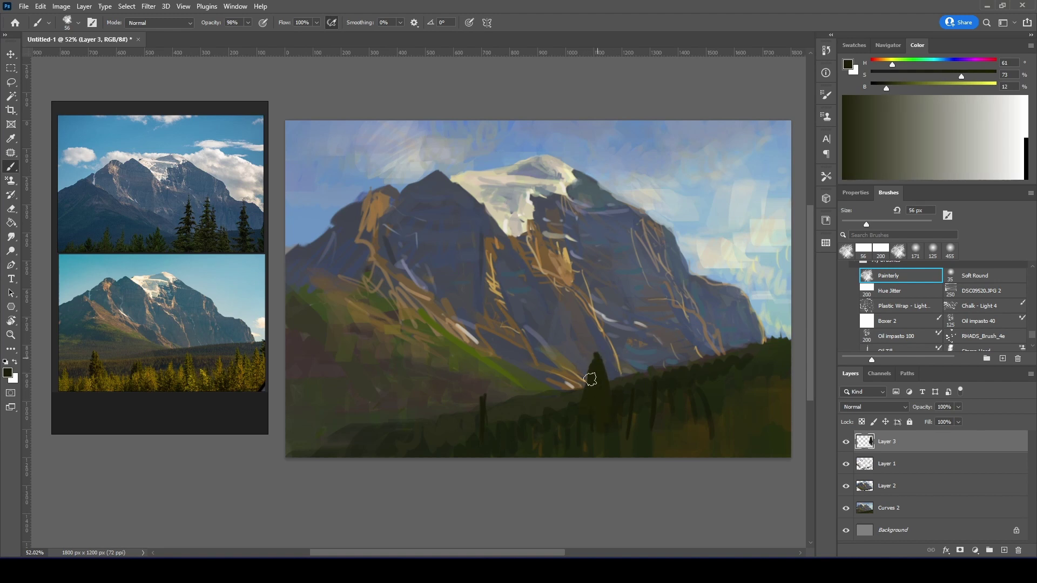
{"action": "mouse_move", "coordinate": [687, 343]}
{"action": "left_mouse_down"}
{"action": "mouse_move", "coordinate": [761, 355]}
{"action": "mouse_move", "coordinate": [752, 352]}
{"action": "left_mouse_up"}
{"action": "left_click", "coordinate": [773, 349], "text": "alt"}
{"action": "mouse_move", "coordinate": [671, 398]}
{"action": "left_mouse_down"}
{"action": "mouse_move", "coordinate": [722, 435]}
{"action": "mouse_move", "coordinate": [696, 397]}
{"action": "left_mouse_up"}
{"action": "left_click", "coordinate": [638, 410], "text": "alt"}
{"action": "left_click_drag", "start_coordinate": [479, 403], "coordinate": [481, 451]}
{"action": "left_click", "coordinate": [485, 413], "text": "alt"}
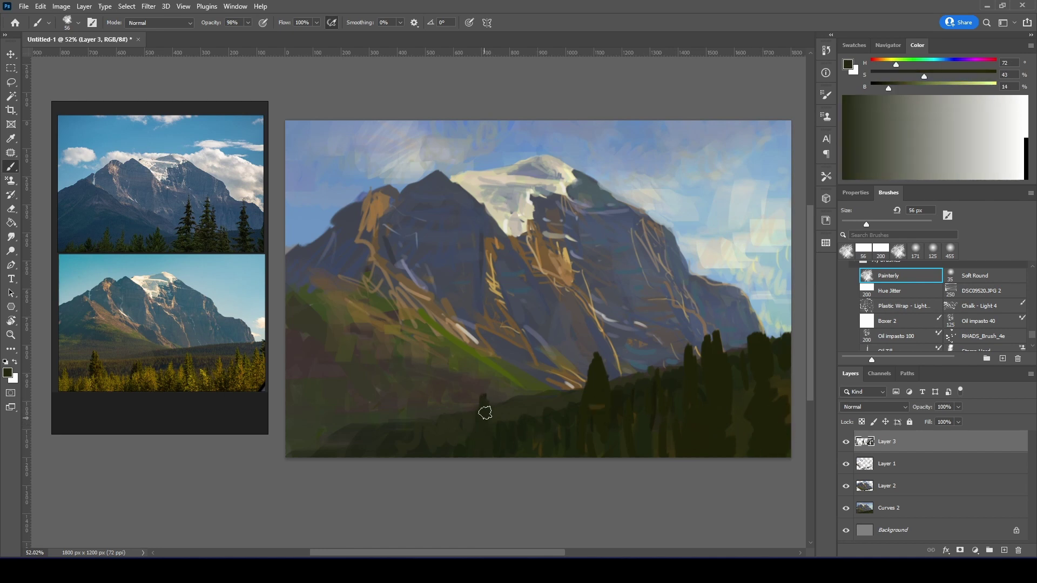
{"action": "left_click", "coordinate": [677, 408], "text": "alt"}
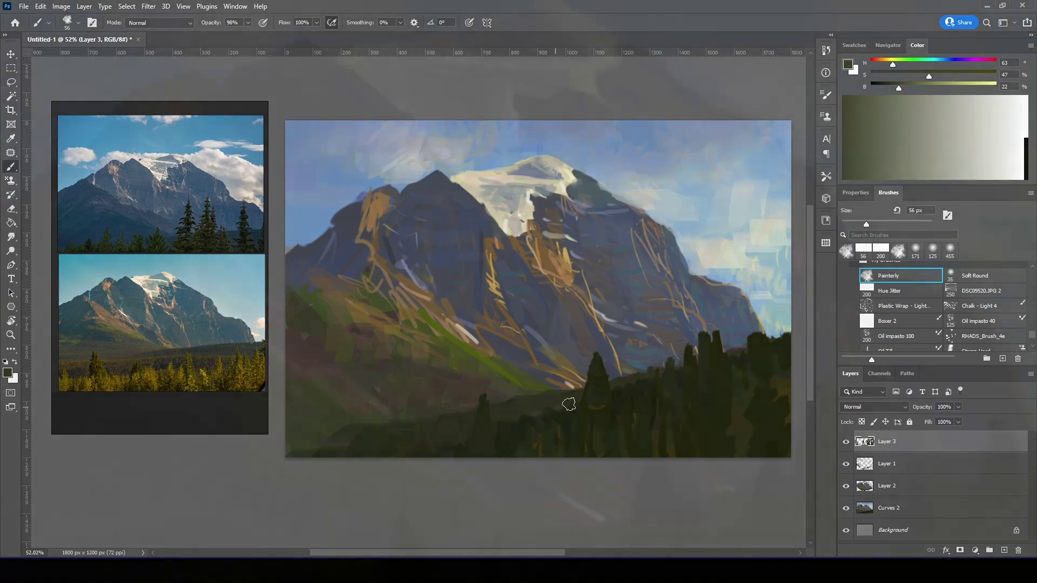